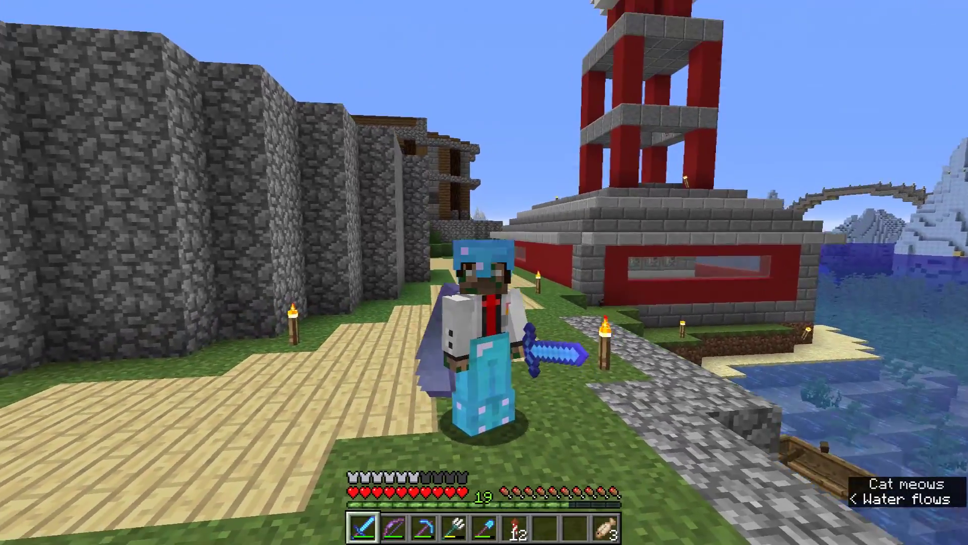
Switch to first-person view and walk along the plank path between the cobblestone wall and the red building.
key(F5)
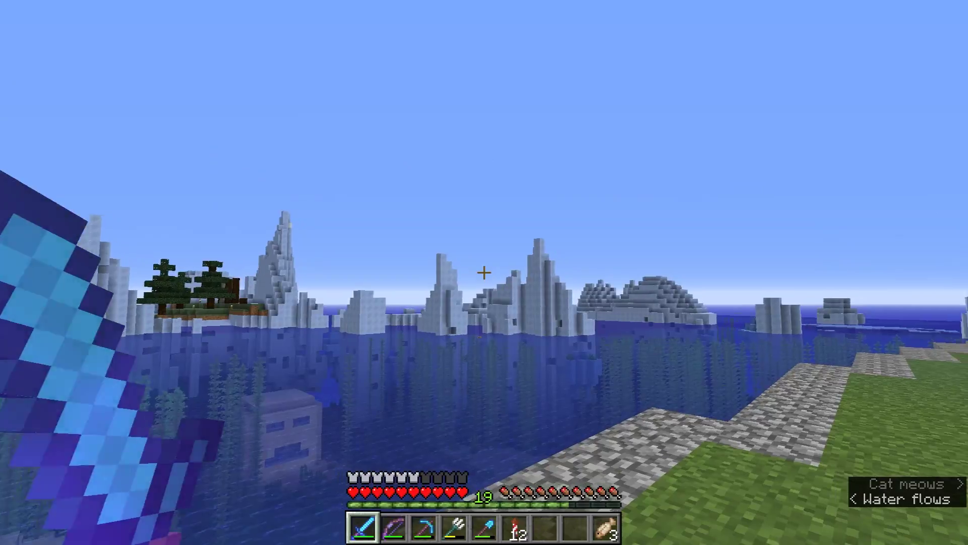
key(w)
key(Tab)
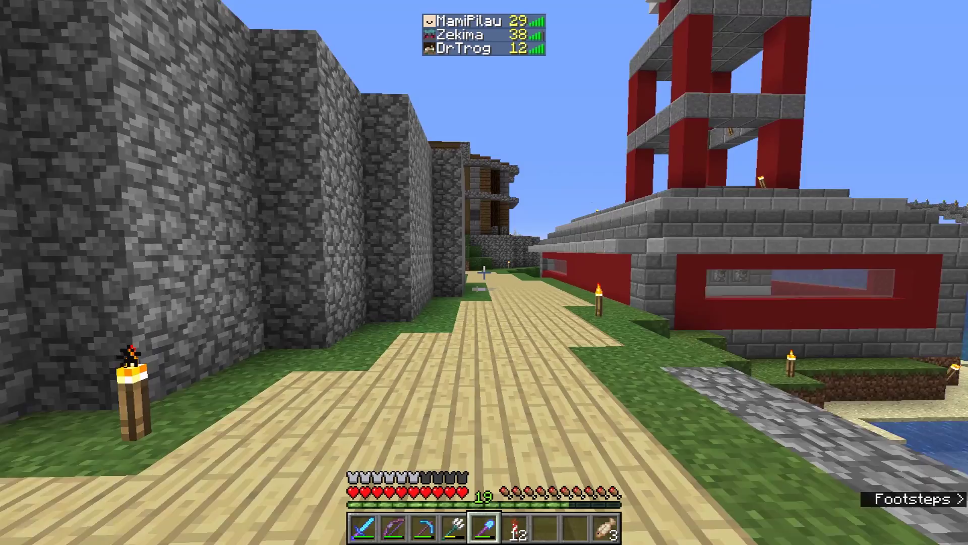
key(5)
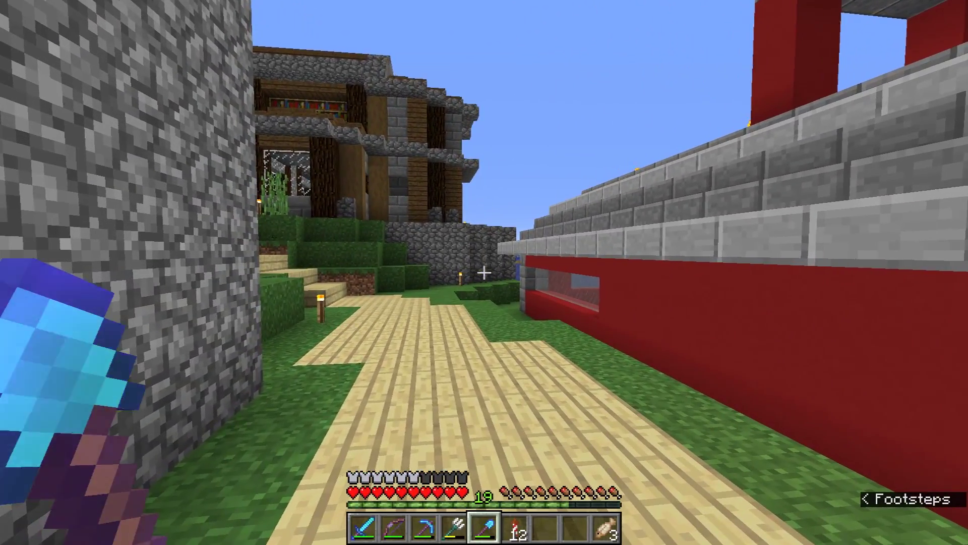
List the server's enabled and available data packs with a command, and walk on to the plank stairs.
key(slash)
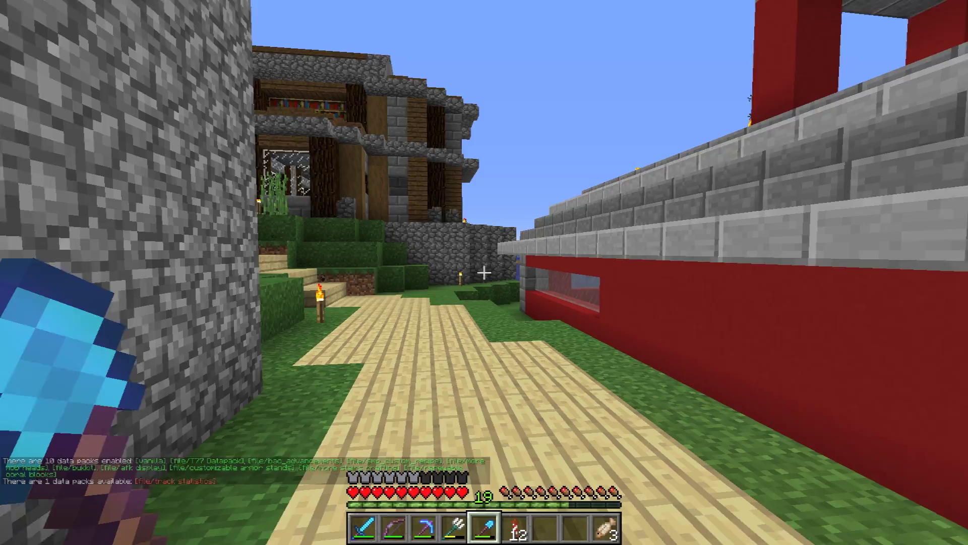
key(w)
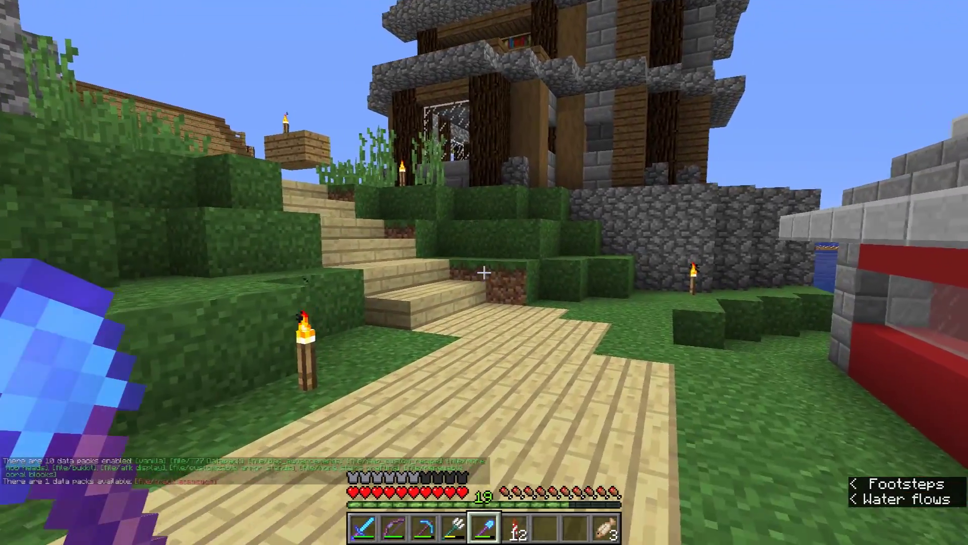
key(w)
Browse the game's advancements in the category marked with a wooden planks block, and return to the game.
key(Escape)
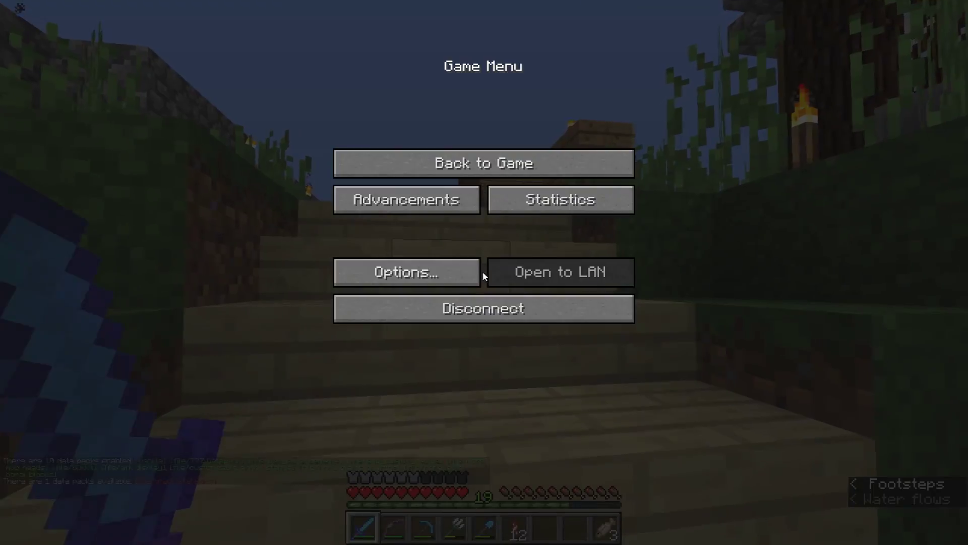
click(406, 199)
scroll(483, 253, down, 2)
click(508, 150)
scroll(612, 187, down, 3)
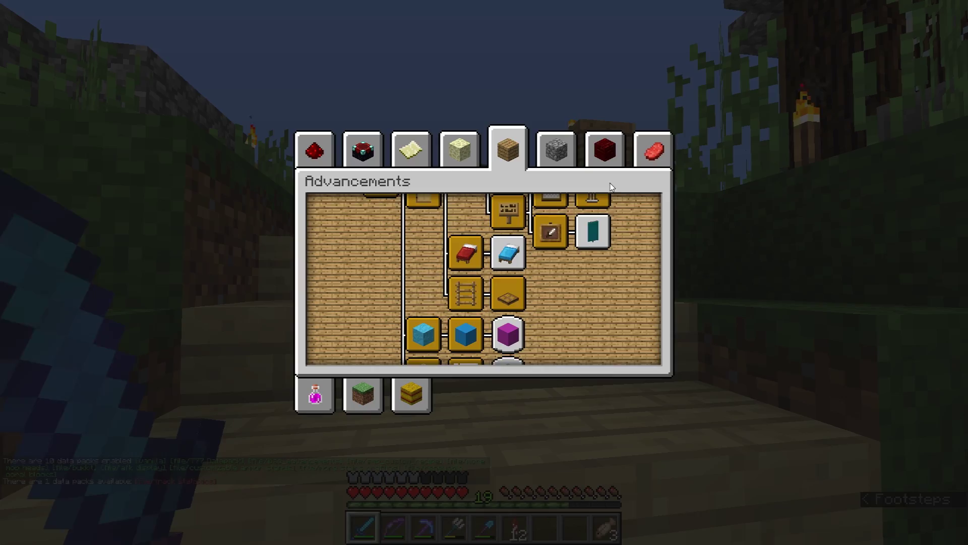
scroll(611, 187, down, 2)
key(Escape)
Walk up the stairs to the community build plot notice and look over the village houses and fountain.
key(w)
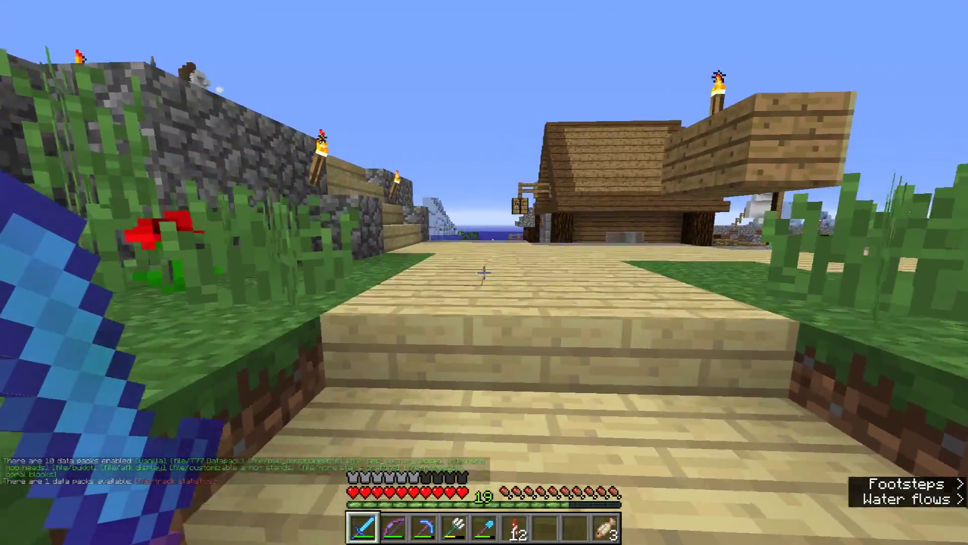
key(w)
key(t)
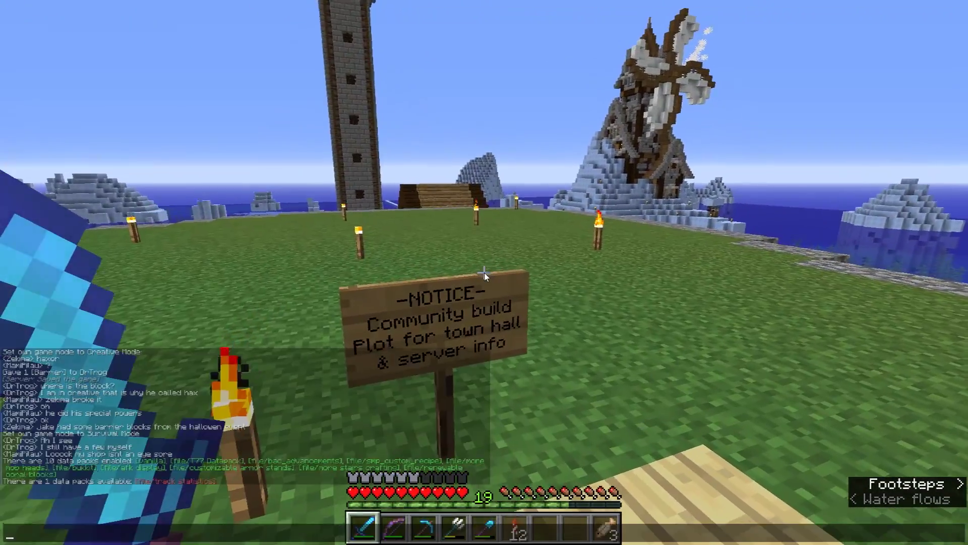
key(Escape)
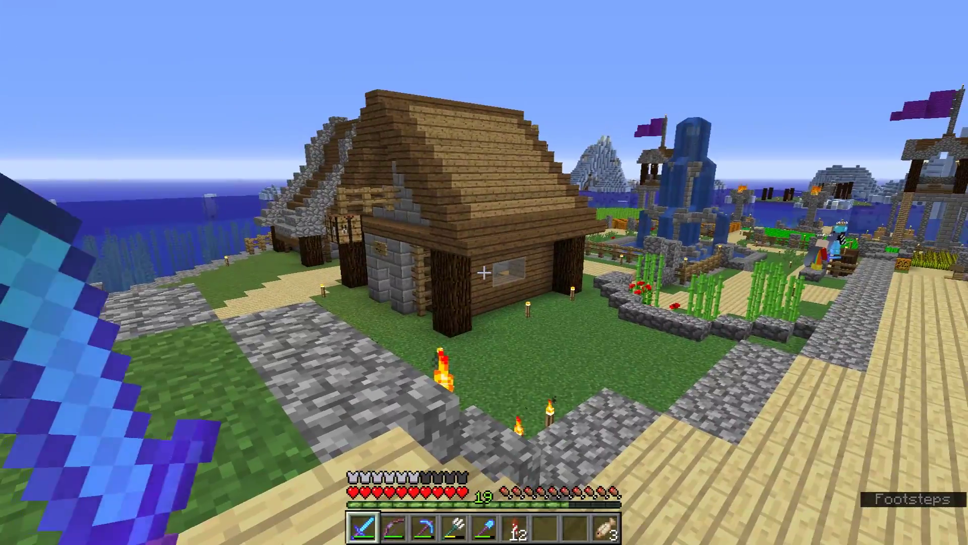
key(w)
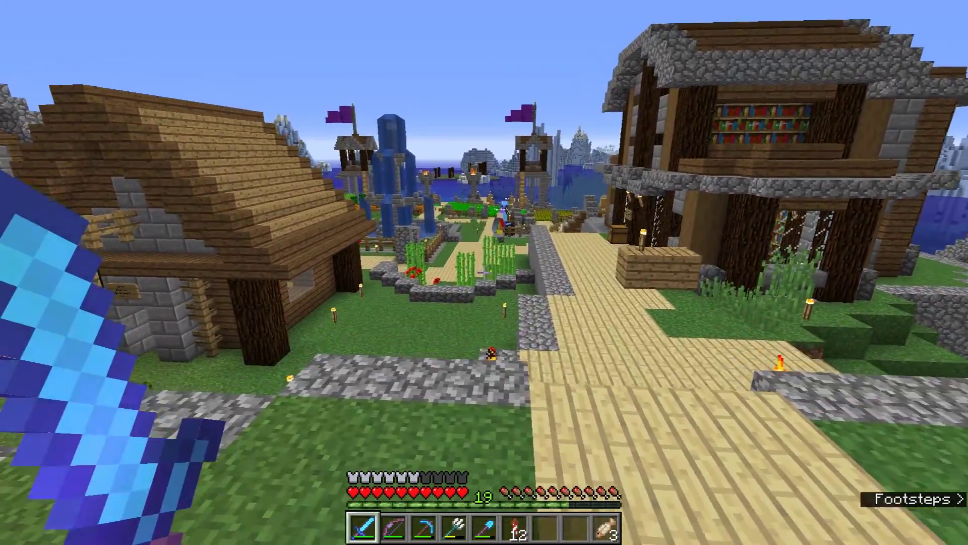
key(w)
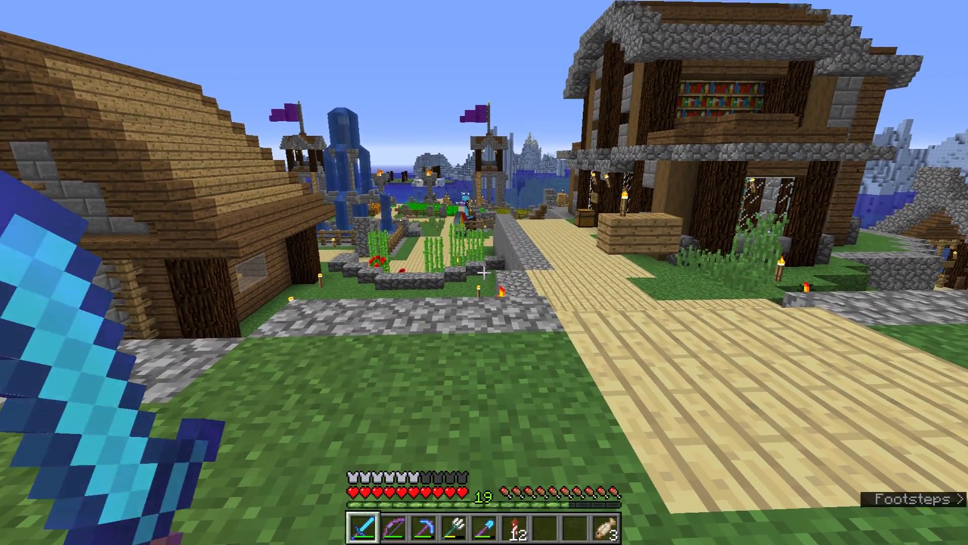
key(w)
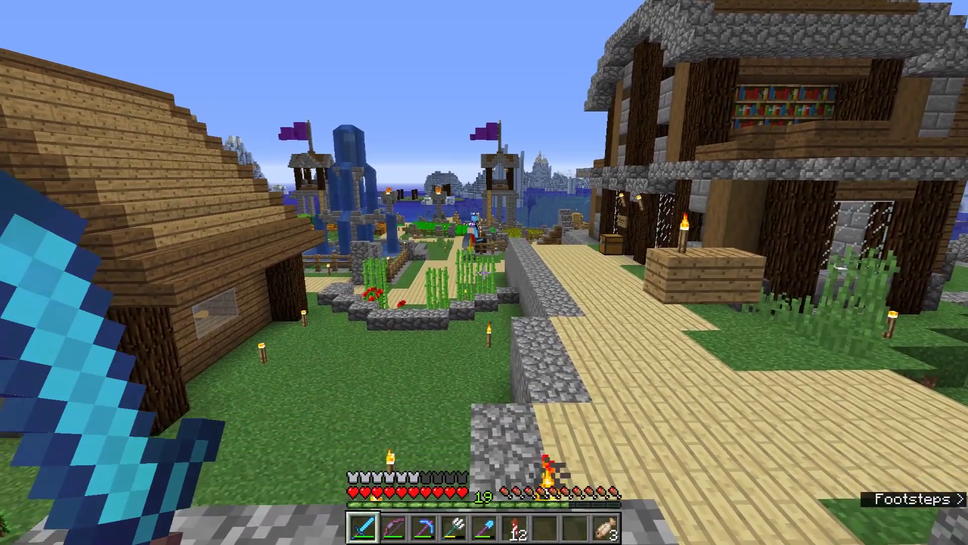
key(s)
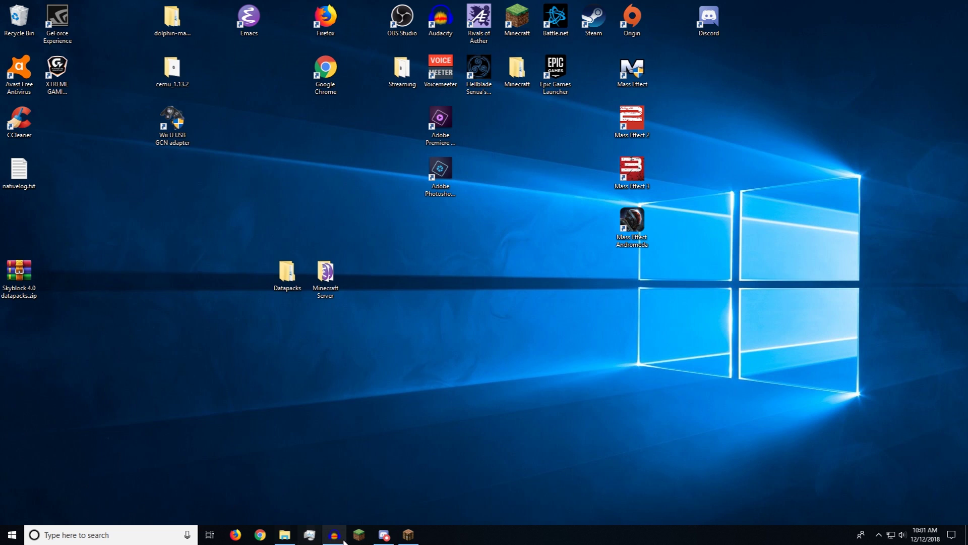
Switch to Minecraft 1.13.2 and create a single-player world named New World in Creative game mode.
click(409, 534)
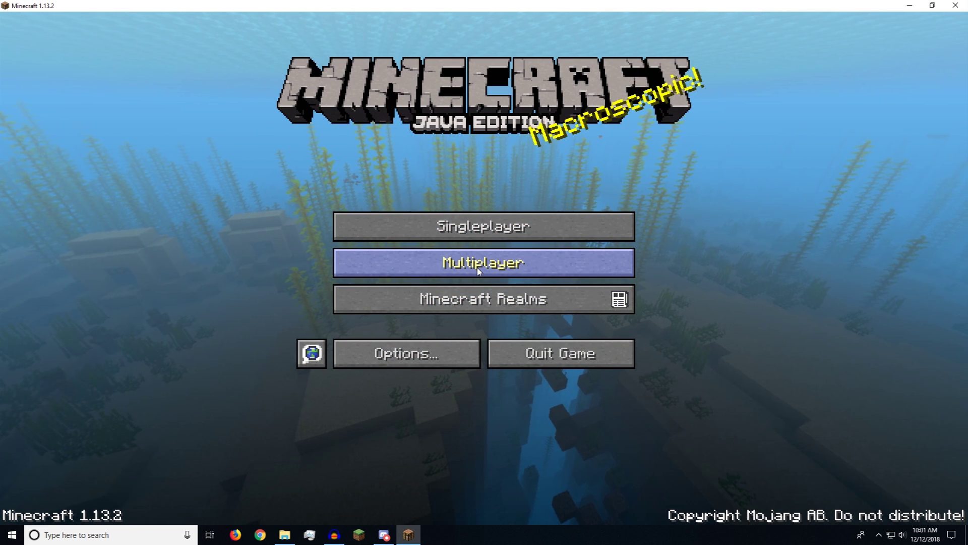
click(474, 227)
click(605, 454)
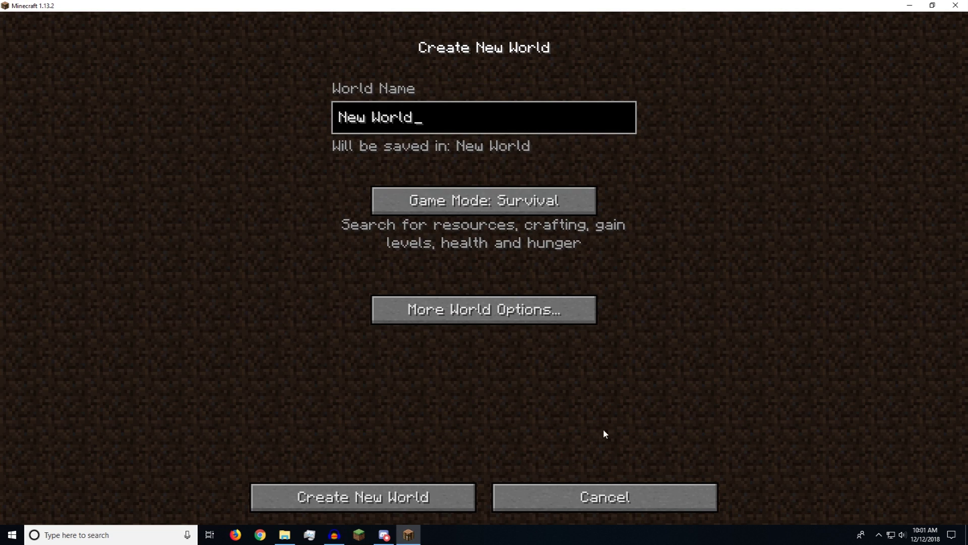
click(513, 208)
click(512, 204)
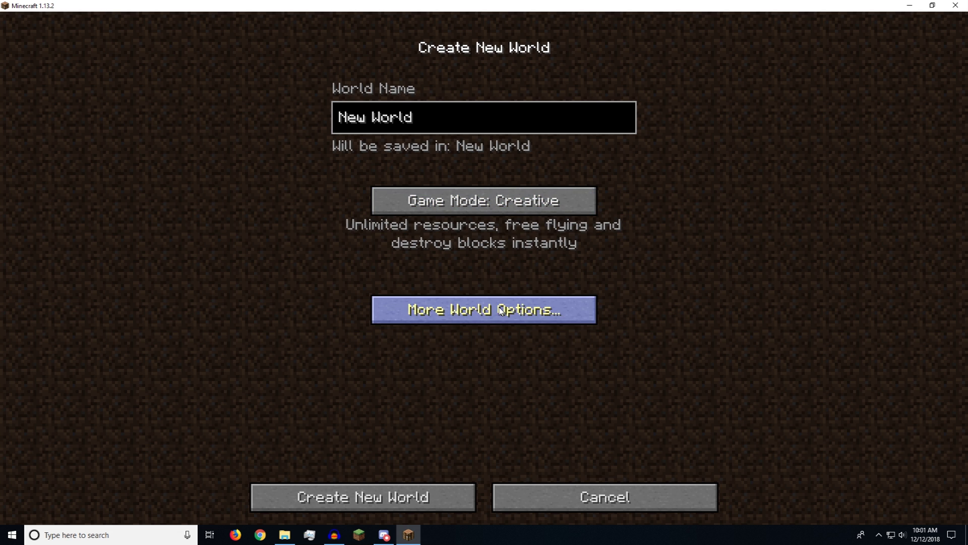
click(413, 502)
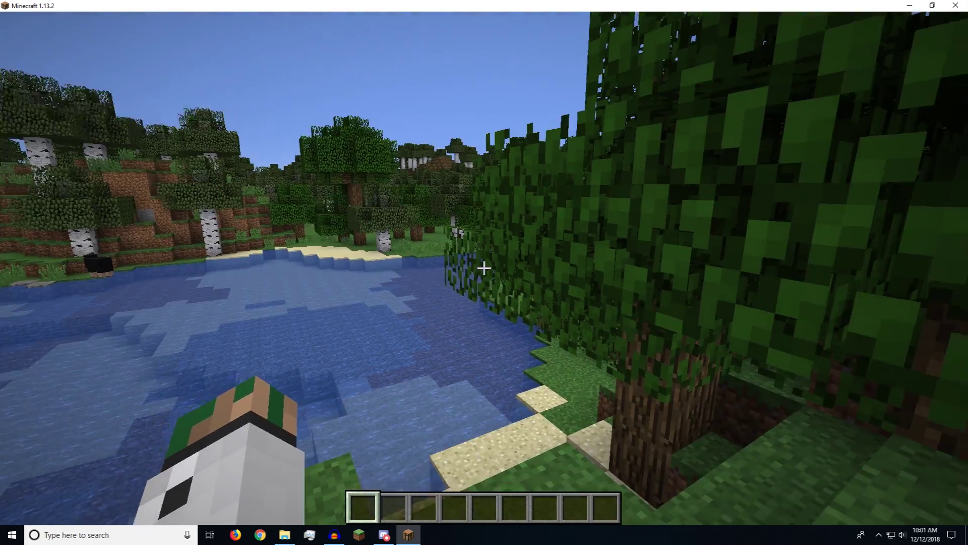
Take a brief look at the creative inventory, and pause the game in the new world.
key(e)
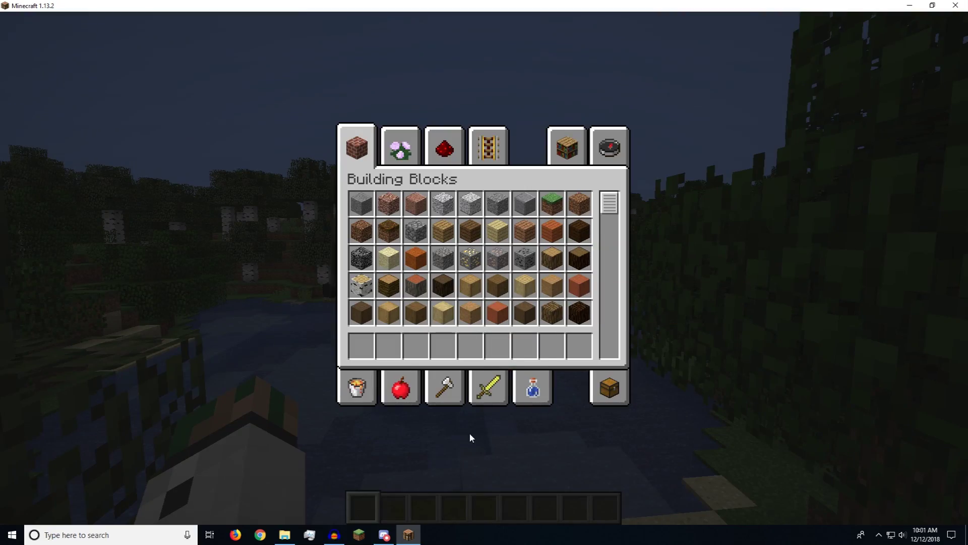
key(Escape)
key(Escape)
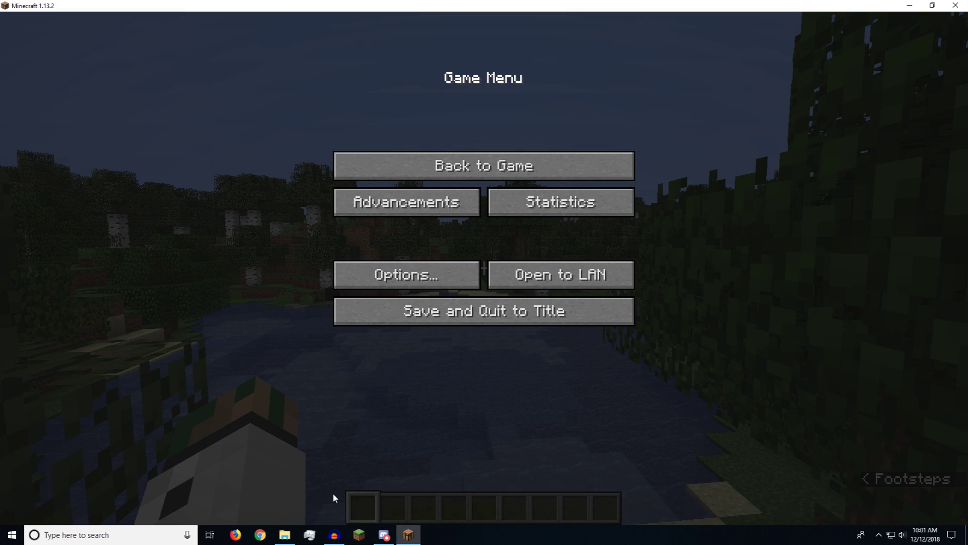
Find the Windows Run dialog and use it to open the %appdata% folder.
click(49, 534)
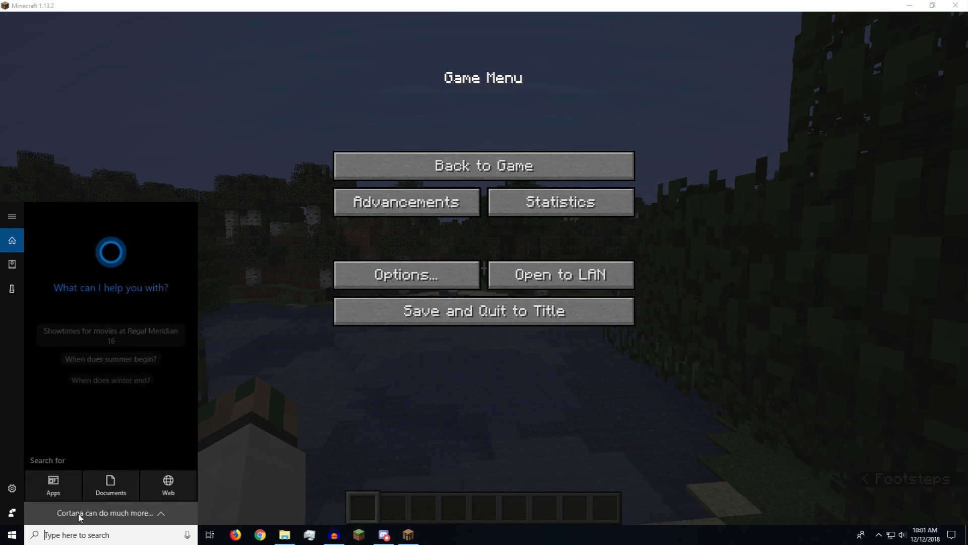
text(run)
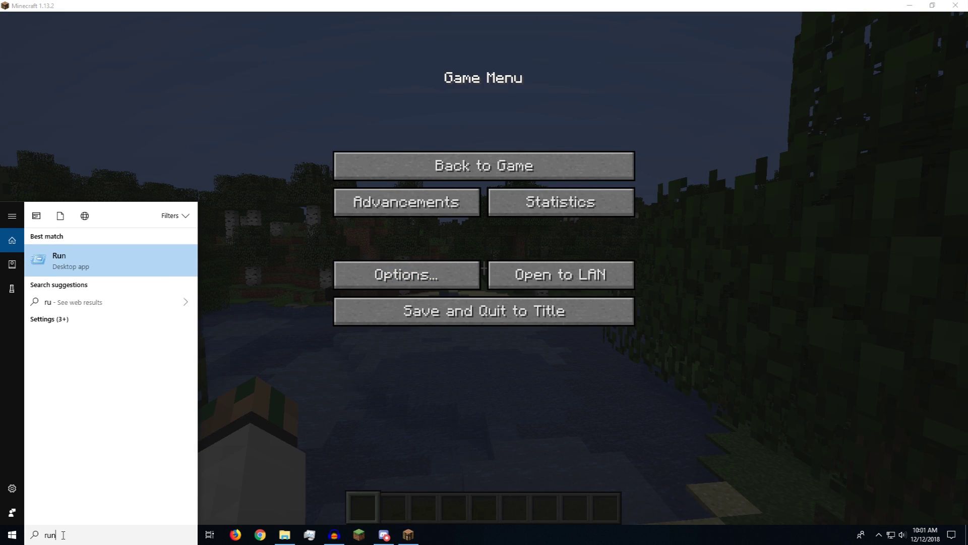
key(Return)
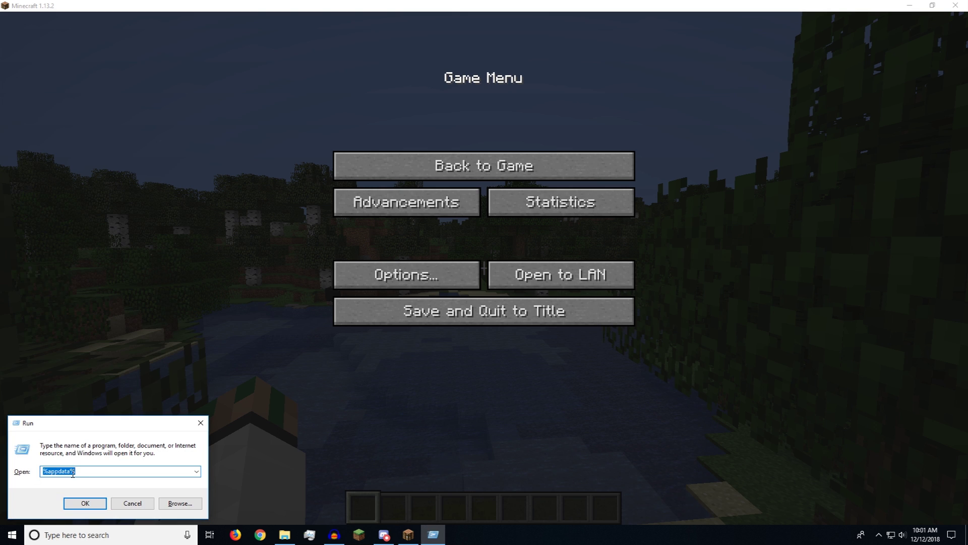
click(83, 473)
drag(81, 471, 42, 471)
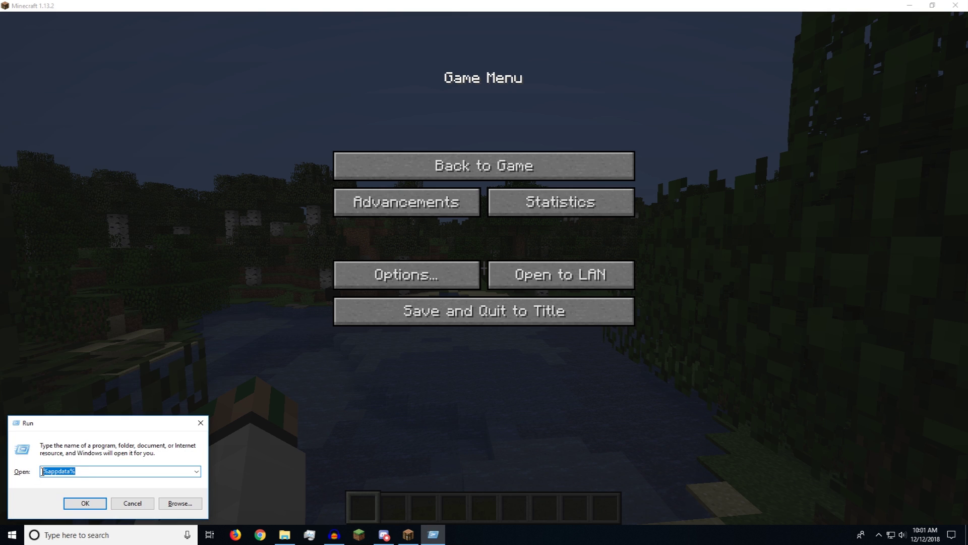
click(94, 474)
click(84, 503)
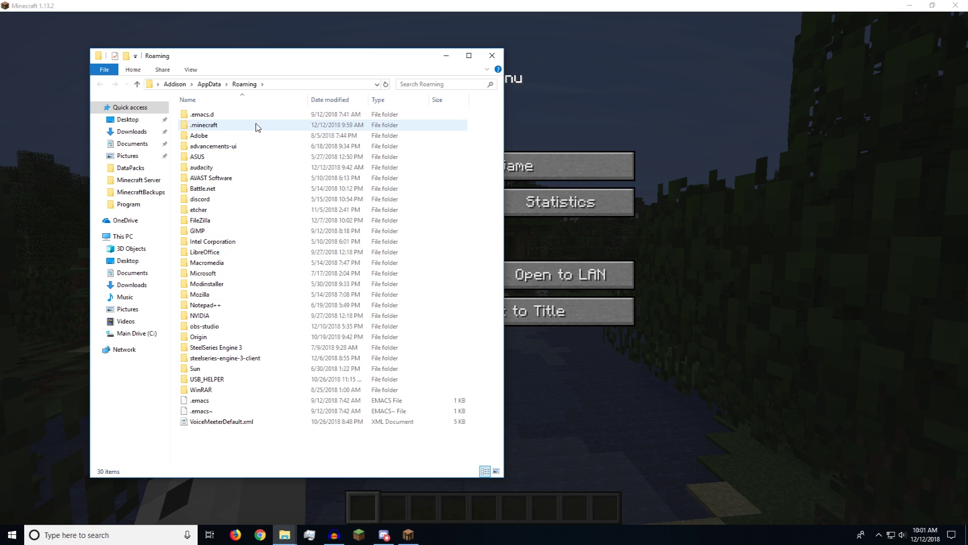
Open the datapacks folder of New World inside the .minecraft saves.
double_click(207, 129)
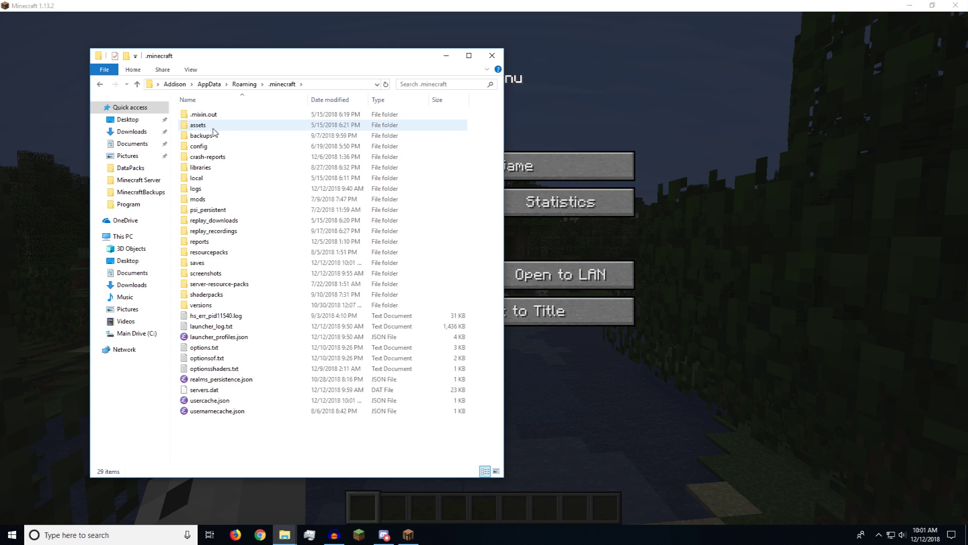
double_click(215, 263)
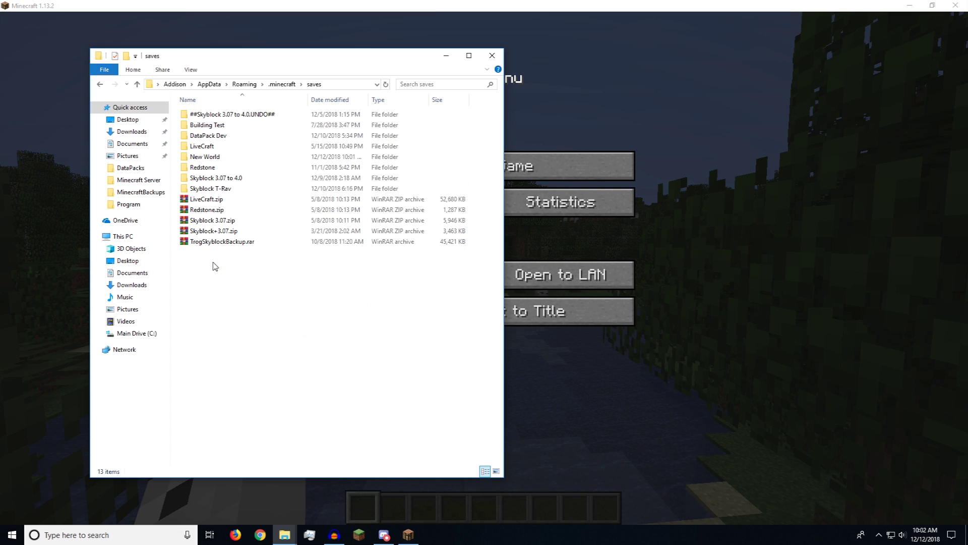
double_click(212, 157)
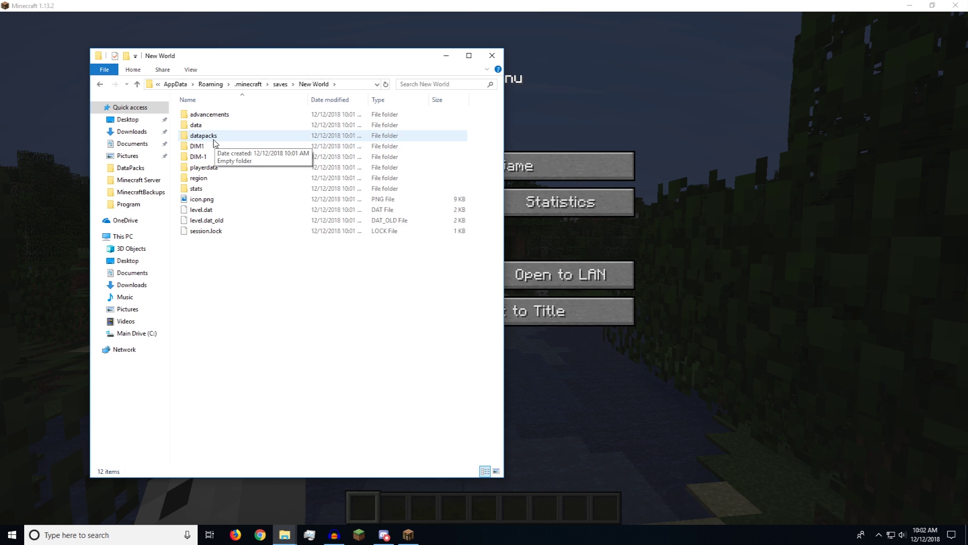
double_click(204, 136)
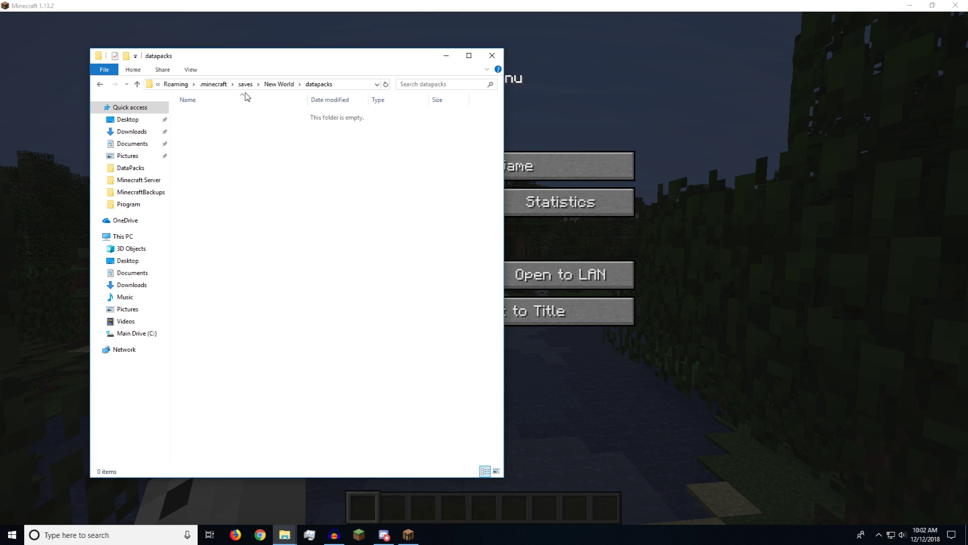
Go back to the .minecraft folder and retrace the path through saves and New World to datapacks.
click(220, 87)
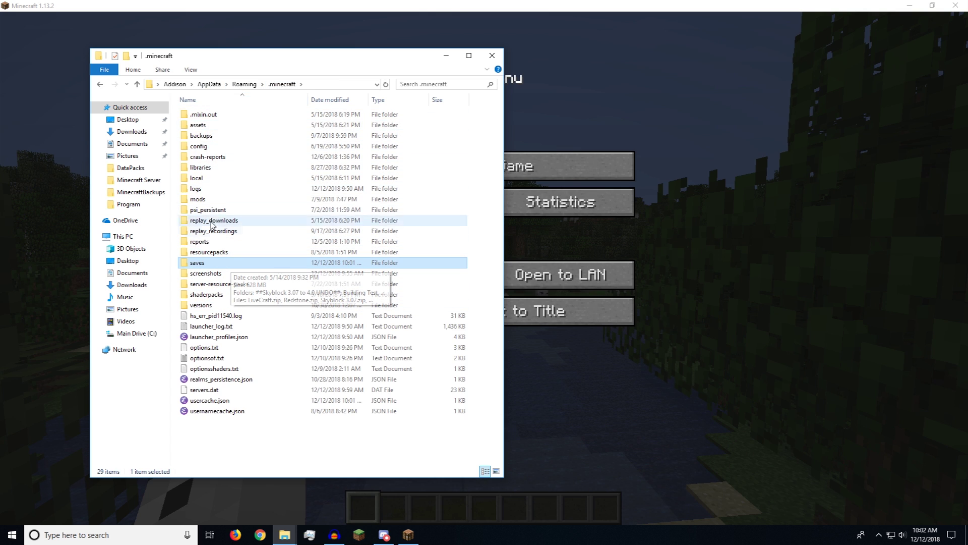
double_click(212, 267)
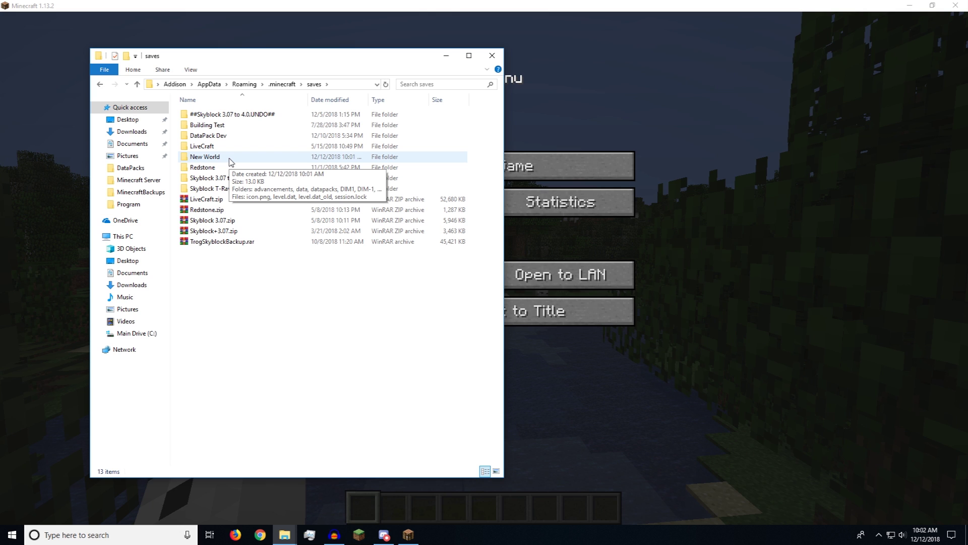
double_click(230, 160)
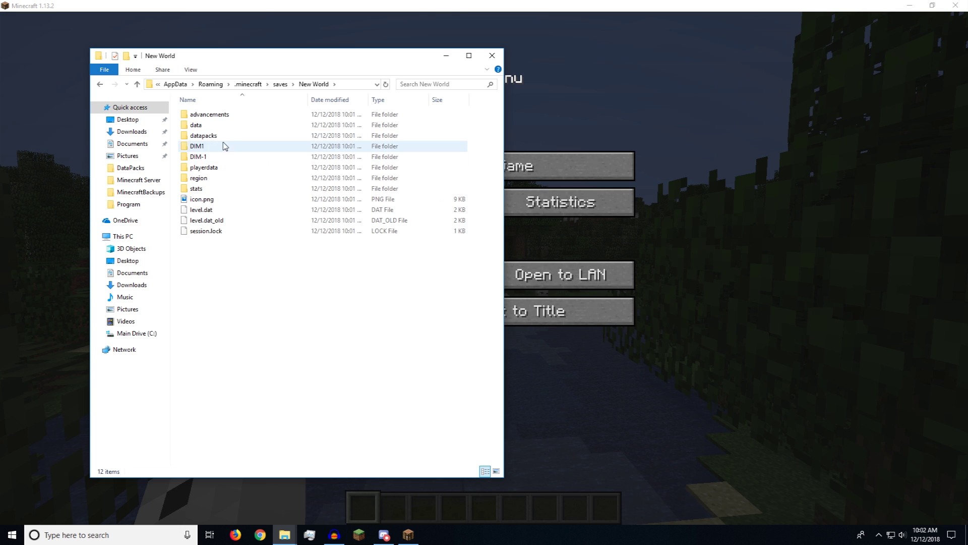
double_click(203, 136)
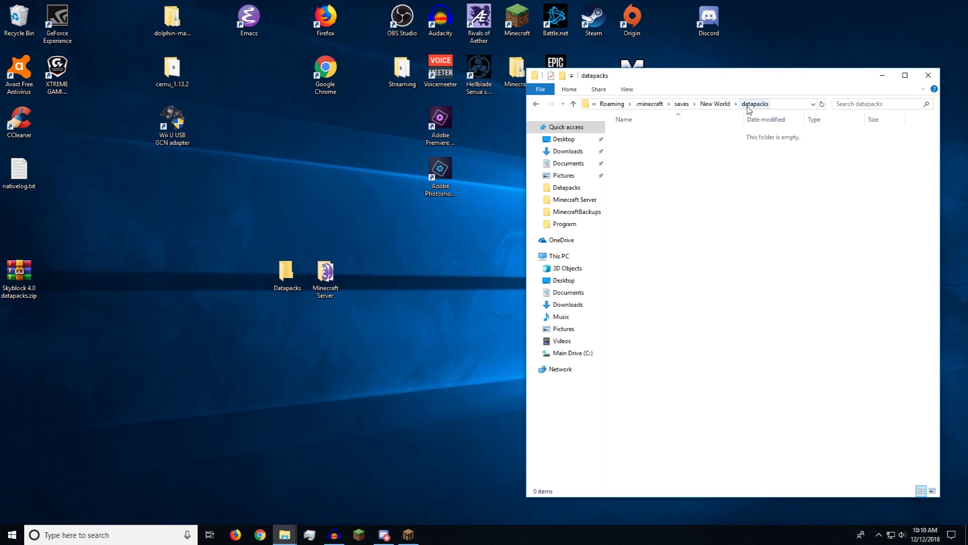
Move TreeCapitator v1.2.2.zip from the desktop Datapacks folder into the datapacks folder of New World.
double_click(286, 274)
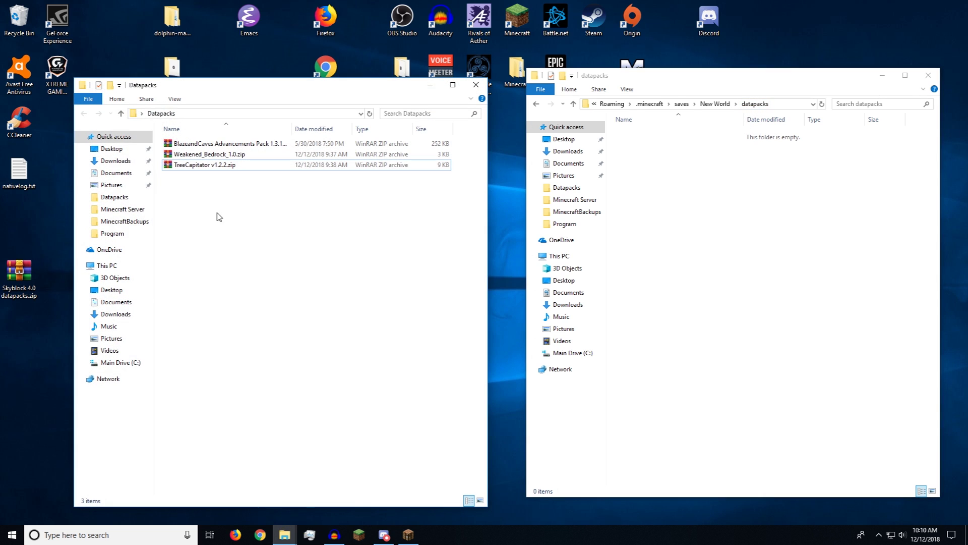
click(209, 166)
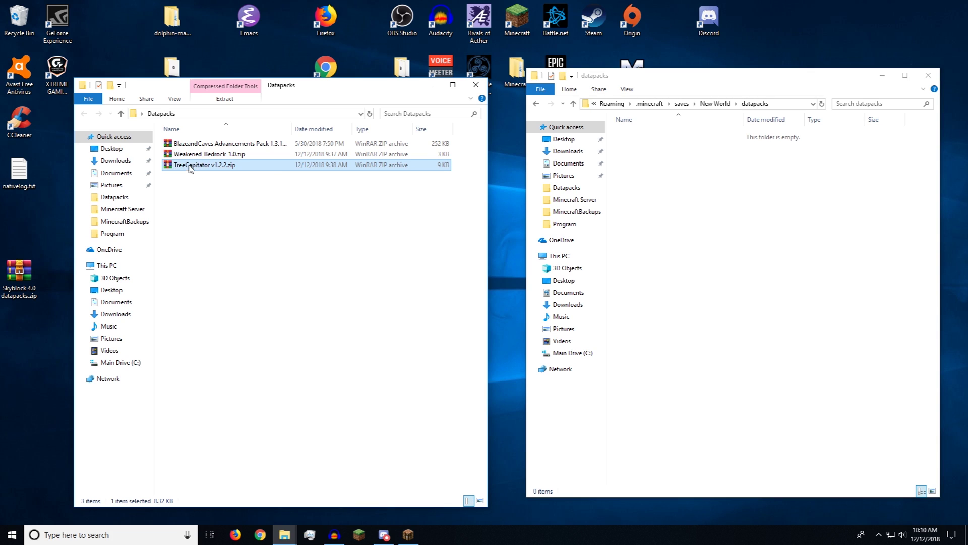
drag(195, 171, 731, 210)
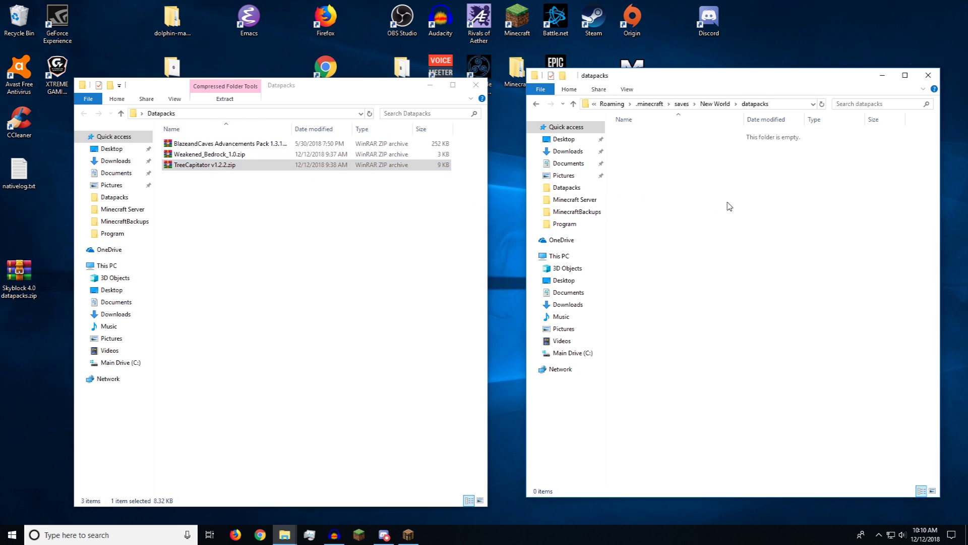
click(733, 225)
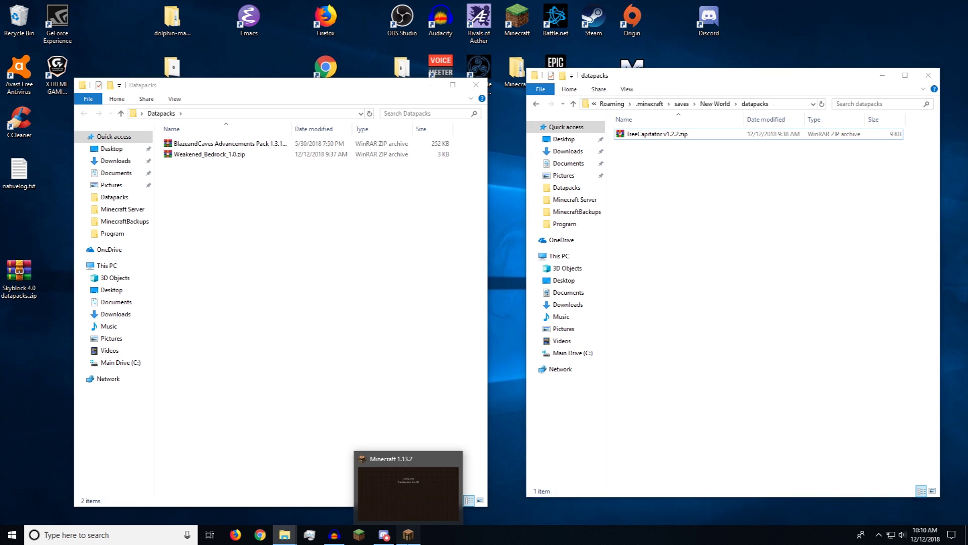
Switch to Minecraft, resume the paused world and run the /reload command.
click(408, 535)
key(Escape)
key(Escape)
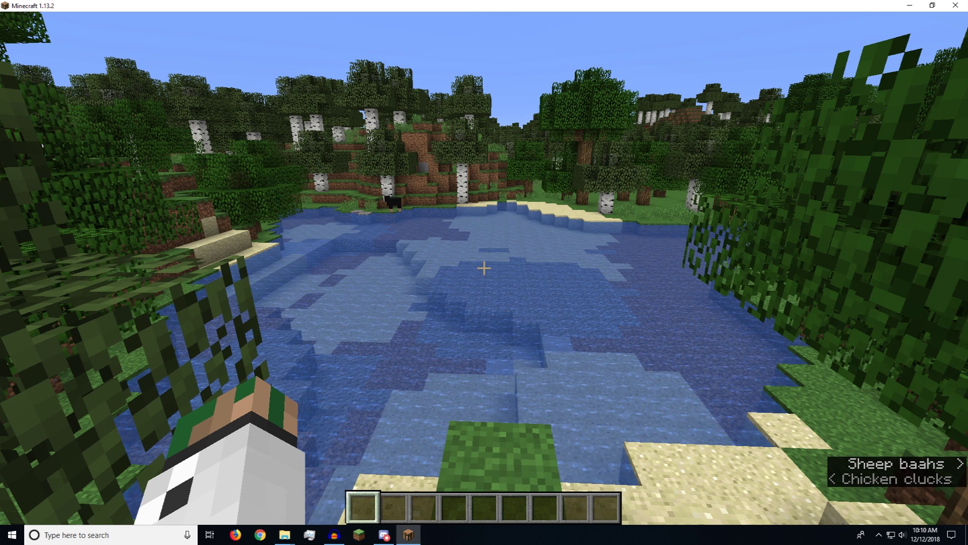
key(slash)
text(r)
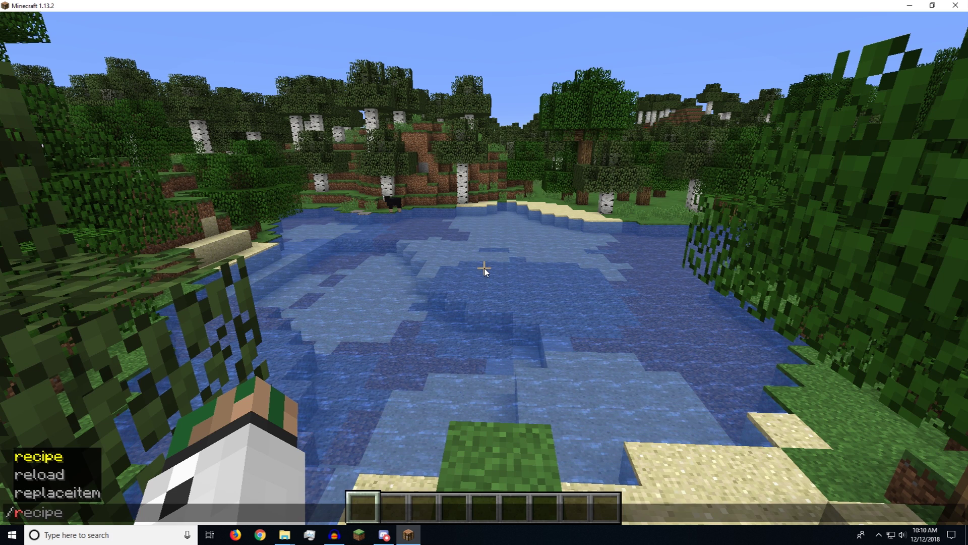
text(eload)
key(Return)
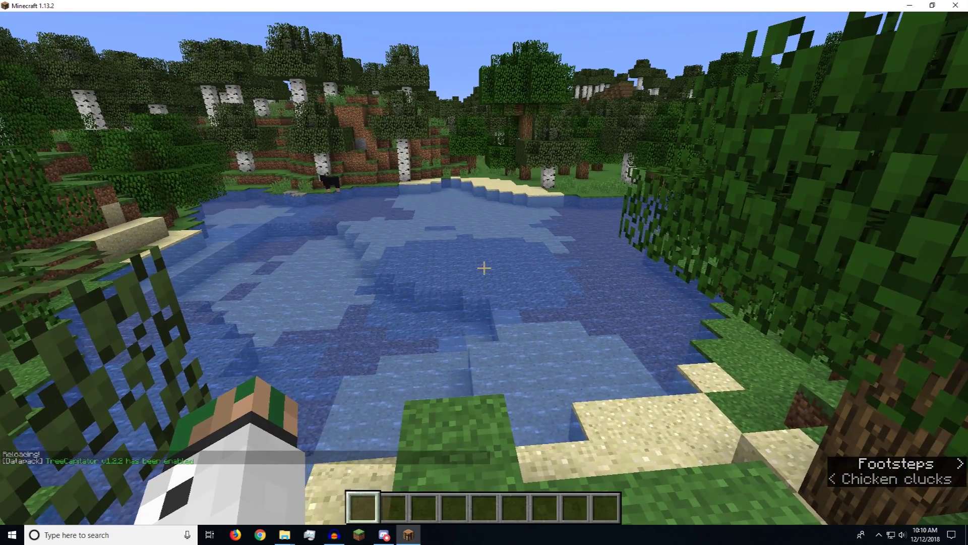
Search the creative inventory for "dia" and take a diamond axe into the first hotbar slot.
key(e)
click(608, 146)
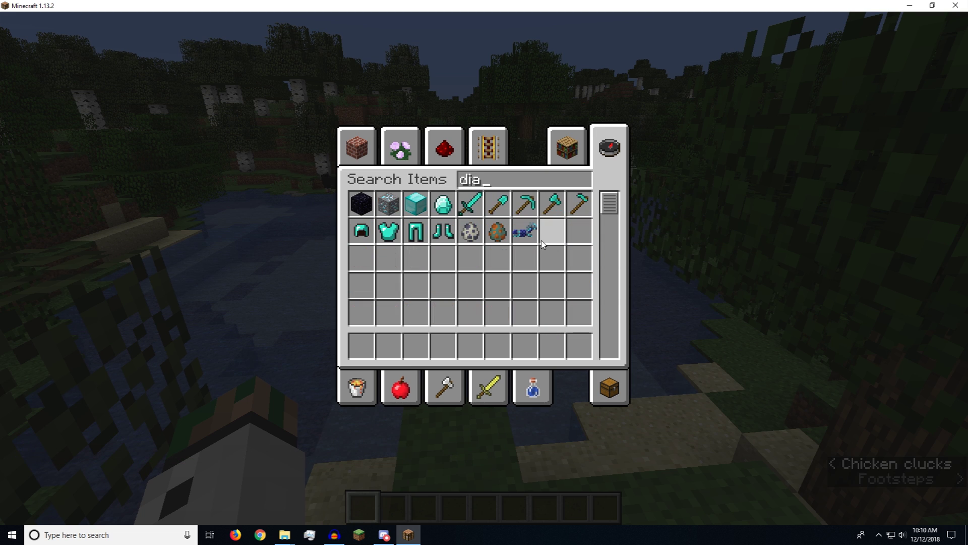
key(Escape)
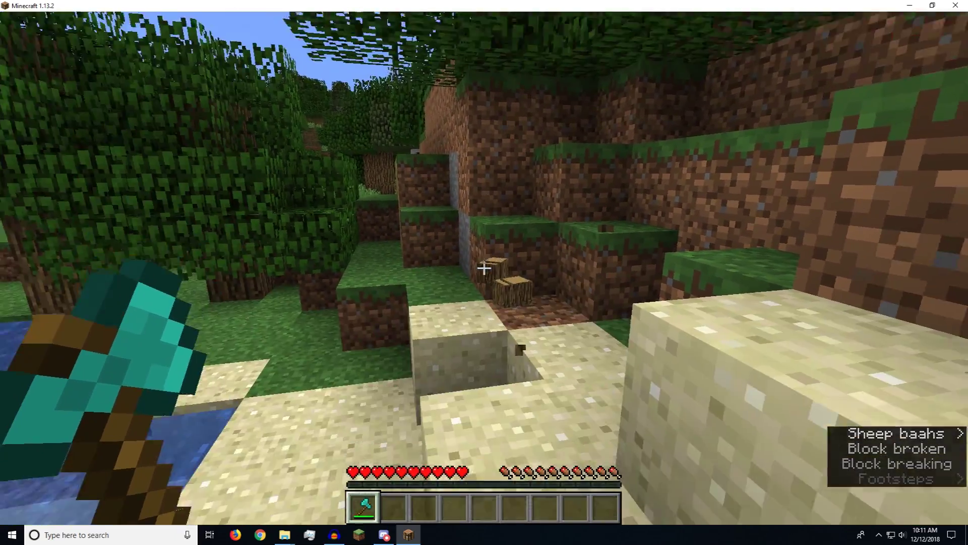
Chop the base of the lakeside trees with the diamond axe and collect the dropped logs.
key(w)
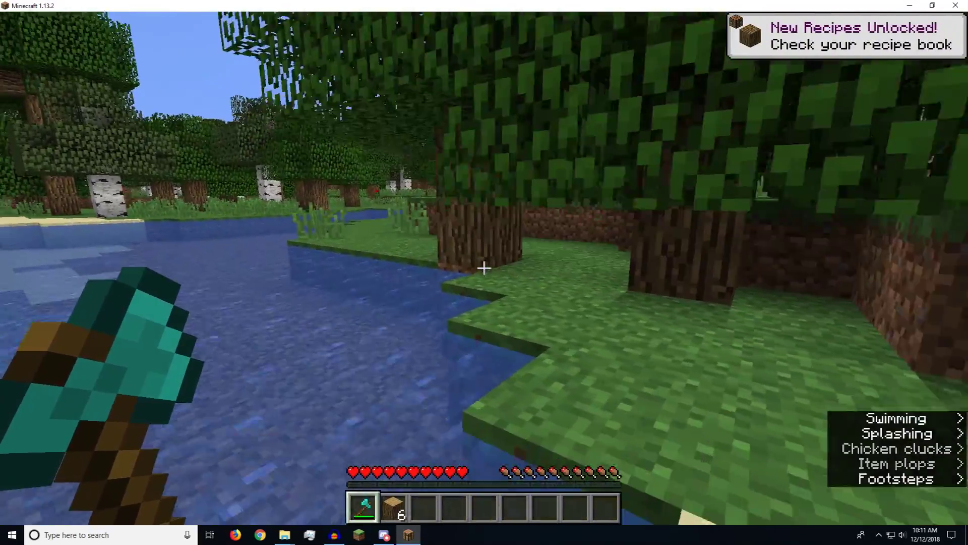
key(w)
click(484, 268)
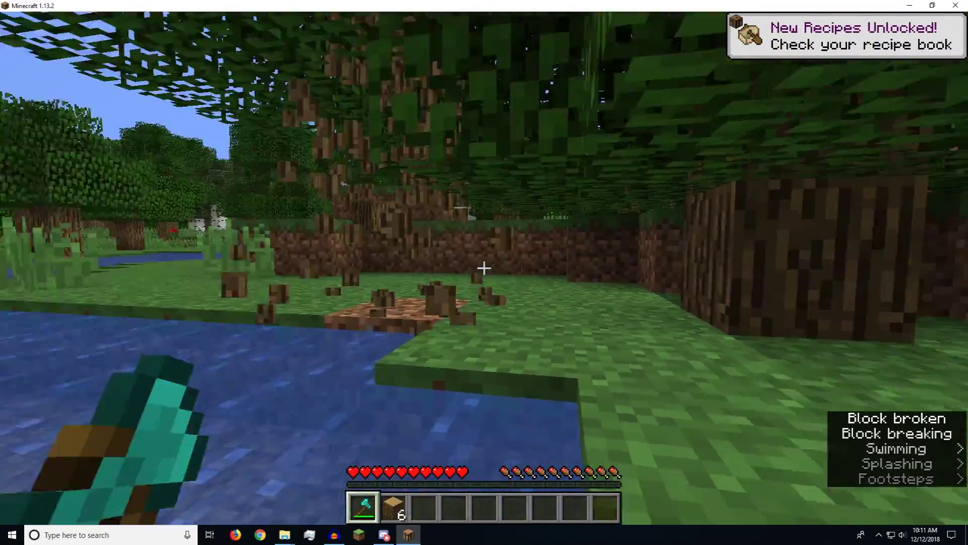
key(w)
click(484, 268)
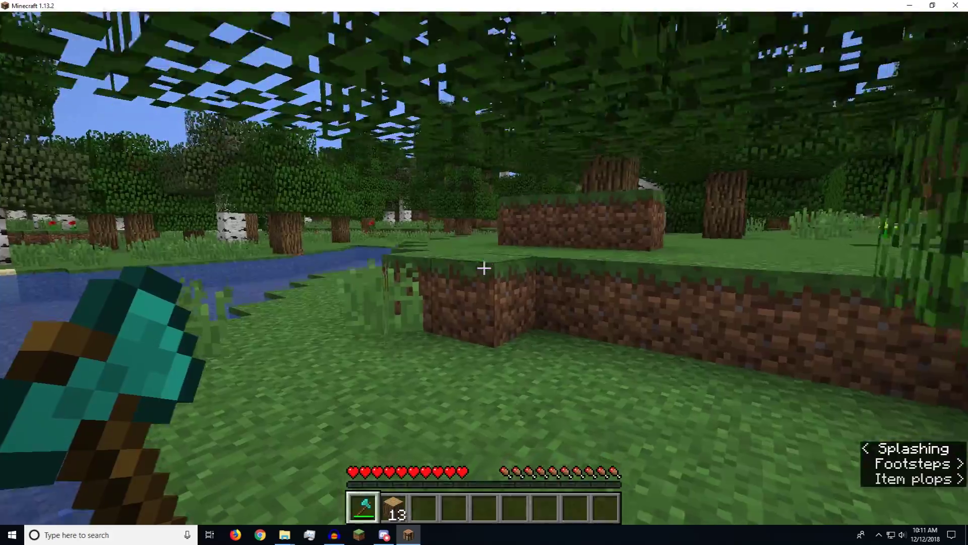
Walk around the felled trees by the lake, and save the world and quit to the title screen.
key(w)
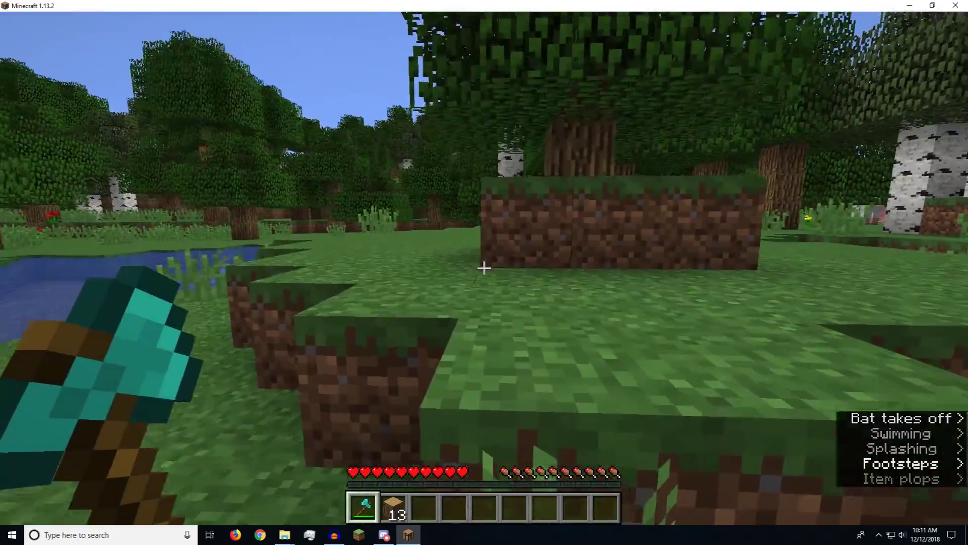
key(w)
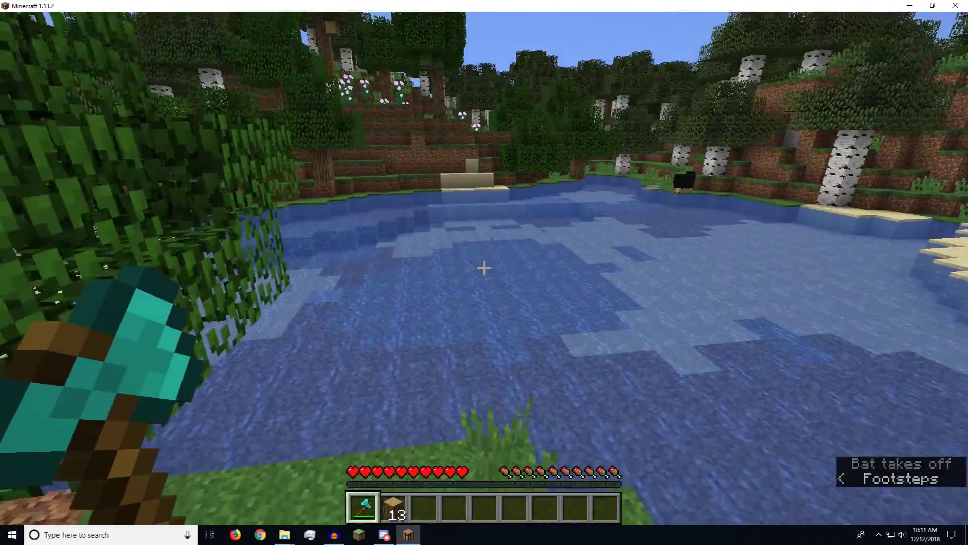
key(w)
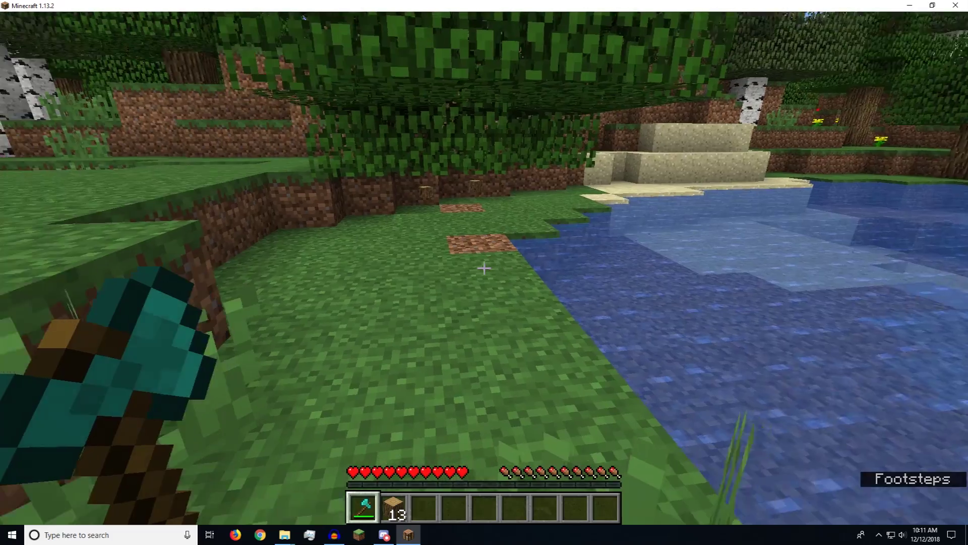
key(Escape)
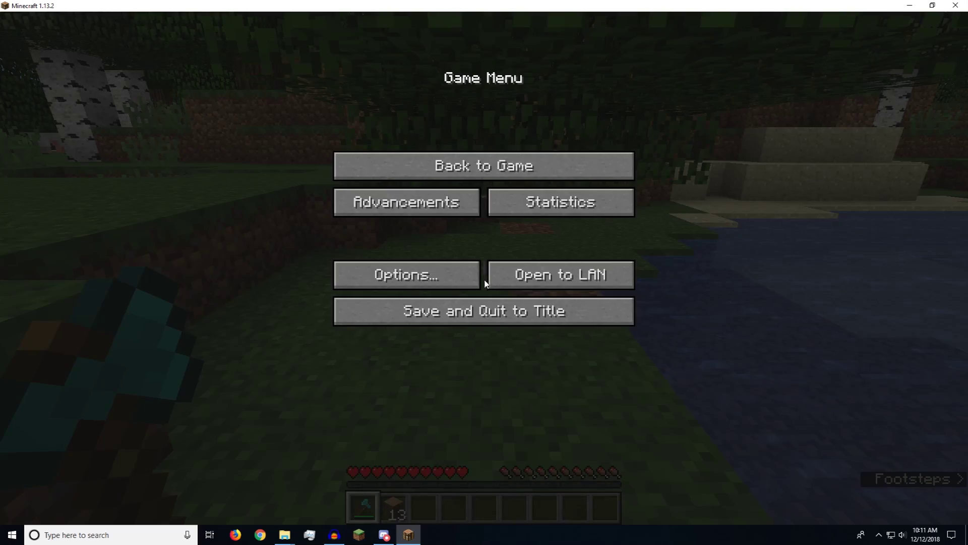
click(488, 311)
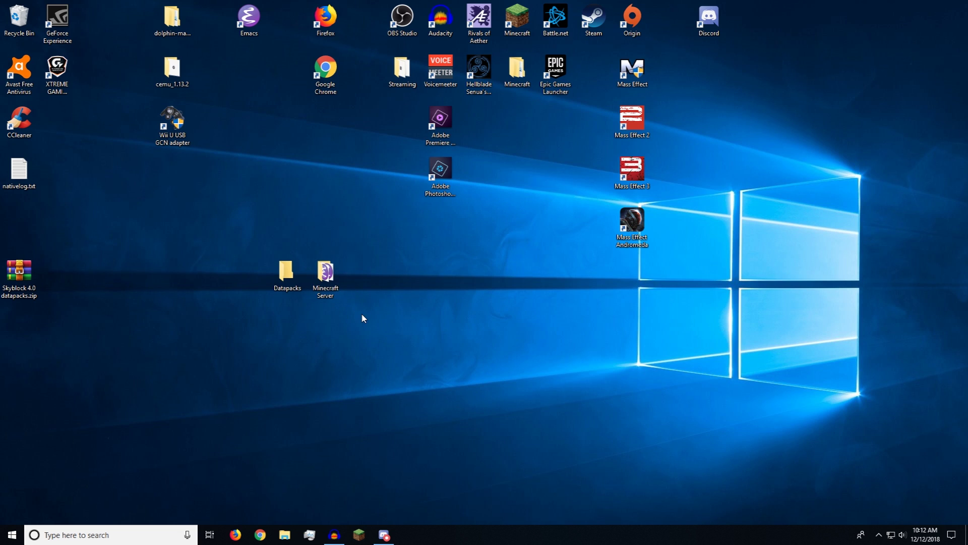
Open the desktop Minecraft Server folder and examine the server files it contains.
double_click(330, 295)
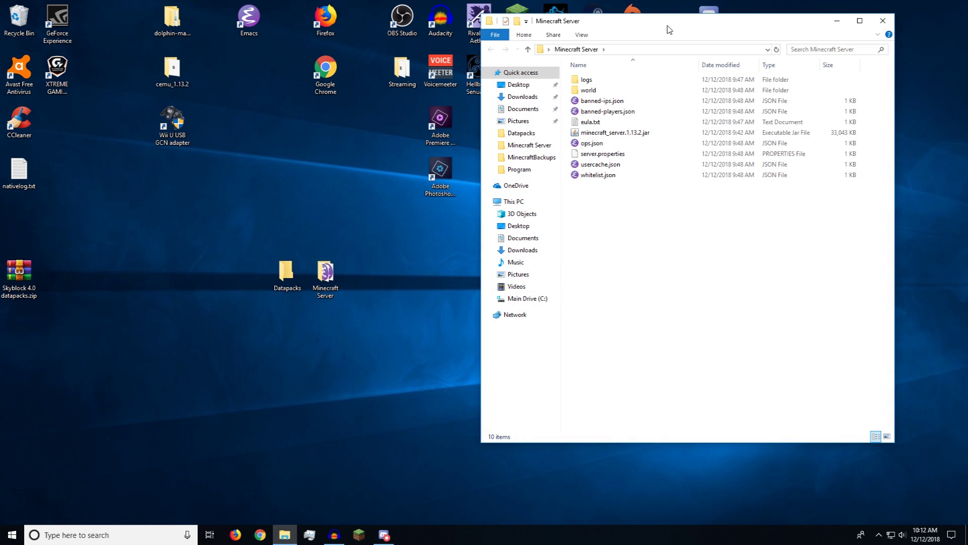
drag(669, 29, 410, 63)
drag(428, 266, 400, 112)
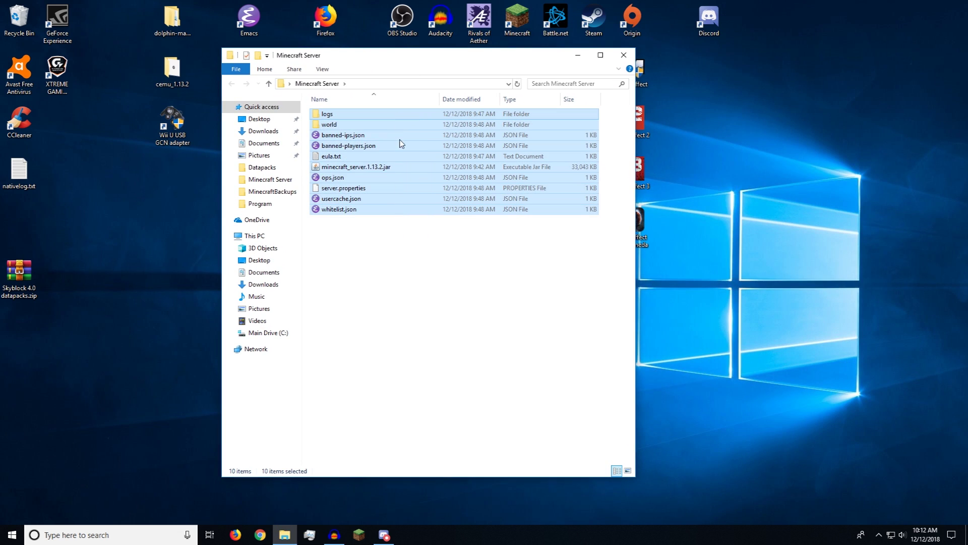
click(402, 255)
drag(366, 260, 355, 112)
click(405, 286)
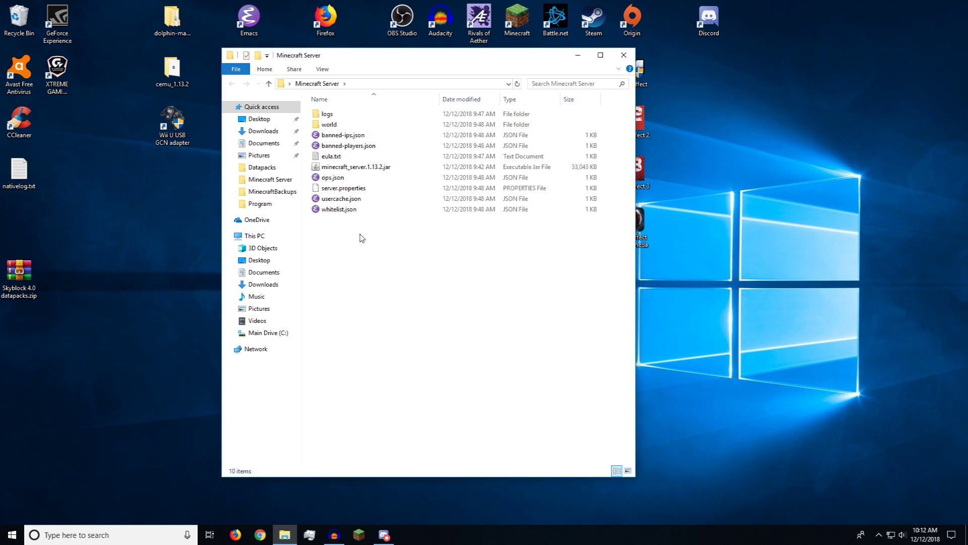
Open the datapacks folder inside the server's world folder and move its window clear of the desktop folders.
click(333, 126)
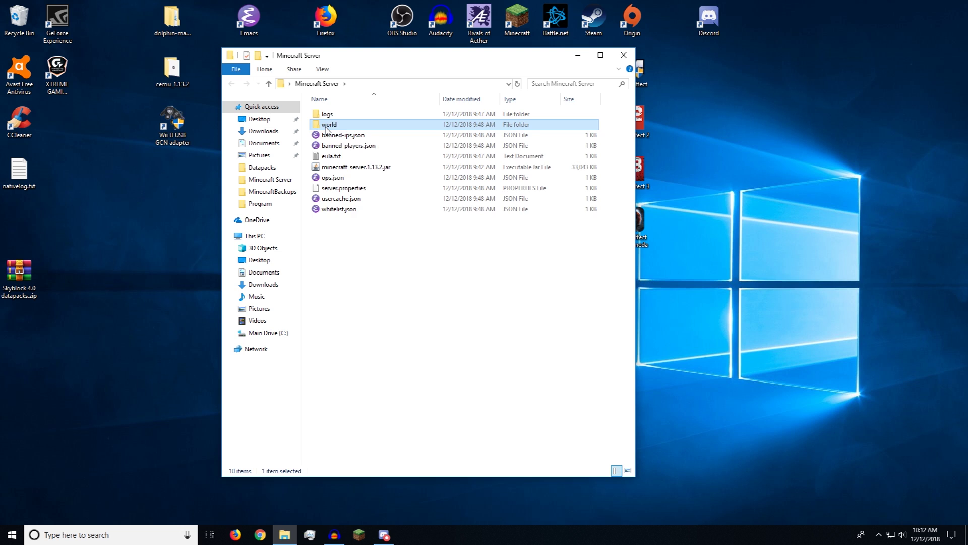
double_click(326, 126)
double_click(335, 126)
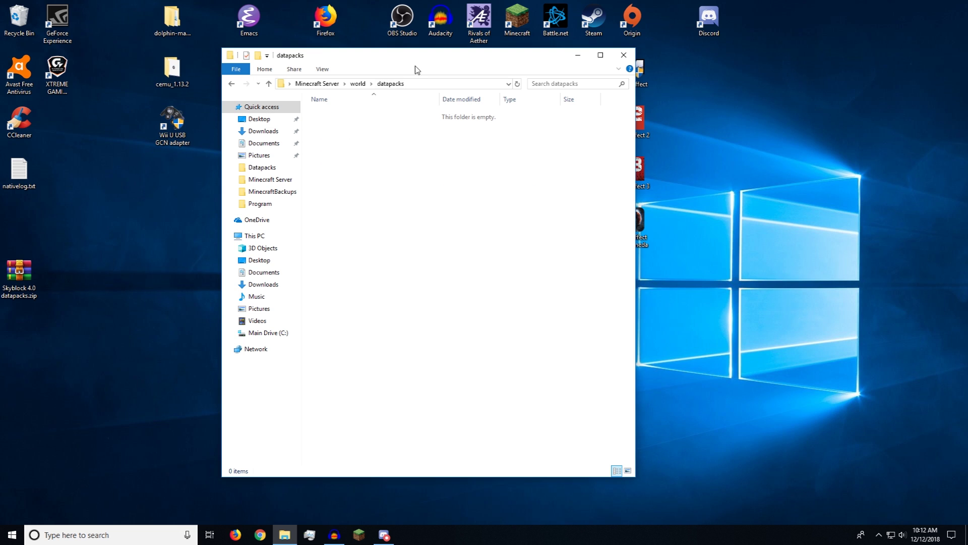
drag(525, 55, 811, 66)
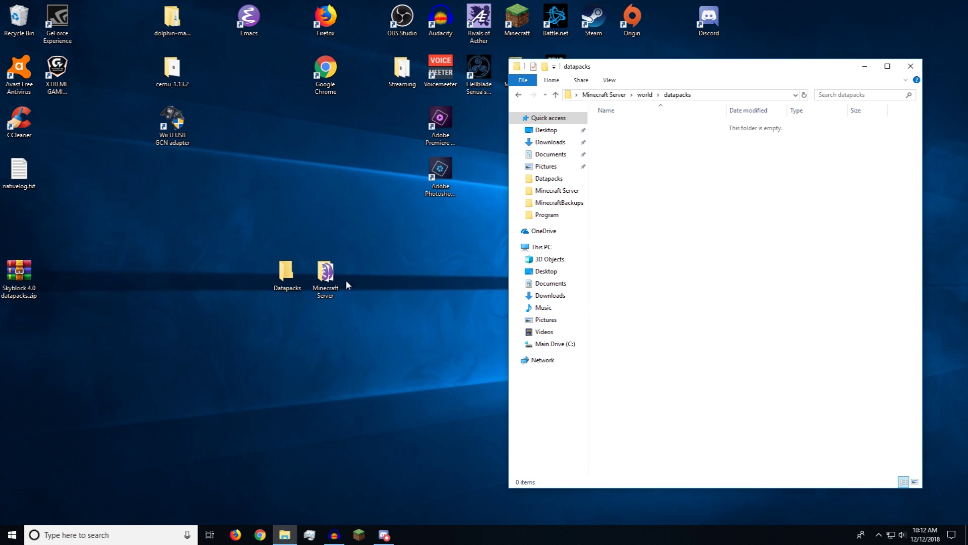
Move Weakened_Bedrock_1.0.zip from the desktop Datapacks folder into the server world's datapacks folder, and close the source window.
double_click(286, 272)
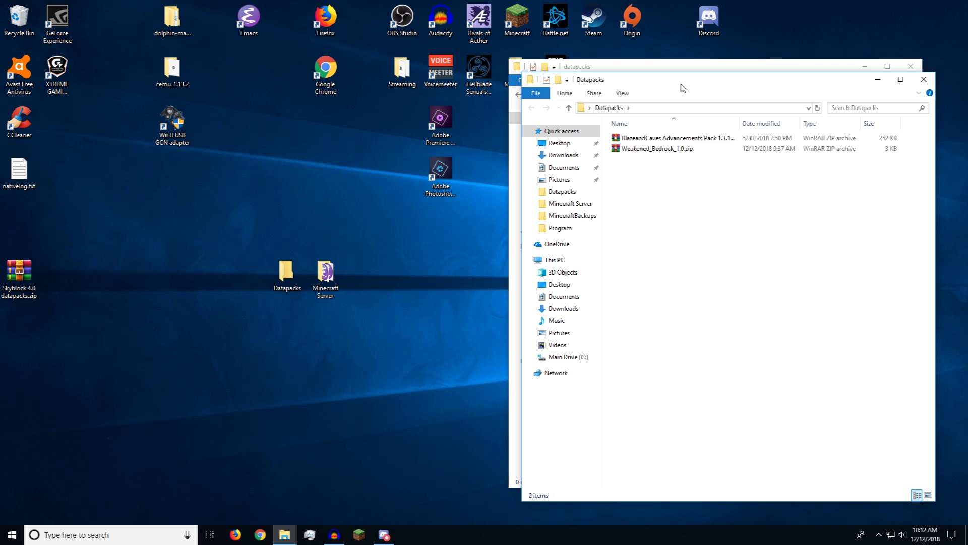
drag(683, 89, 221, 52)
click(190, 113)
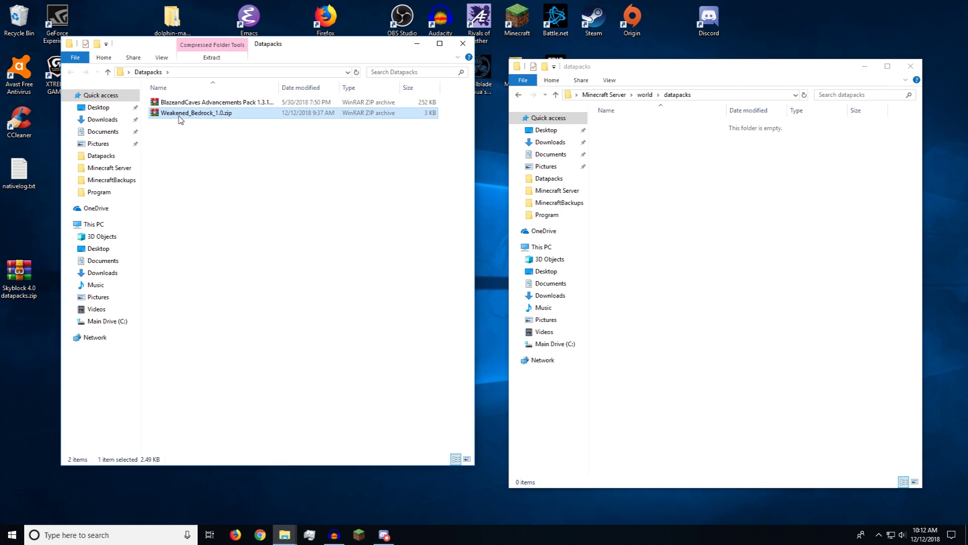
drag(180, 117, 743, 212)
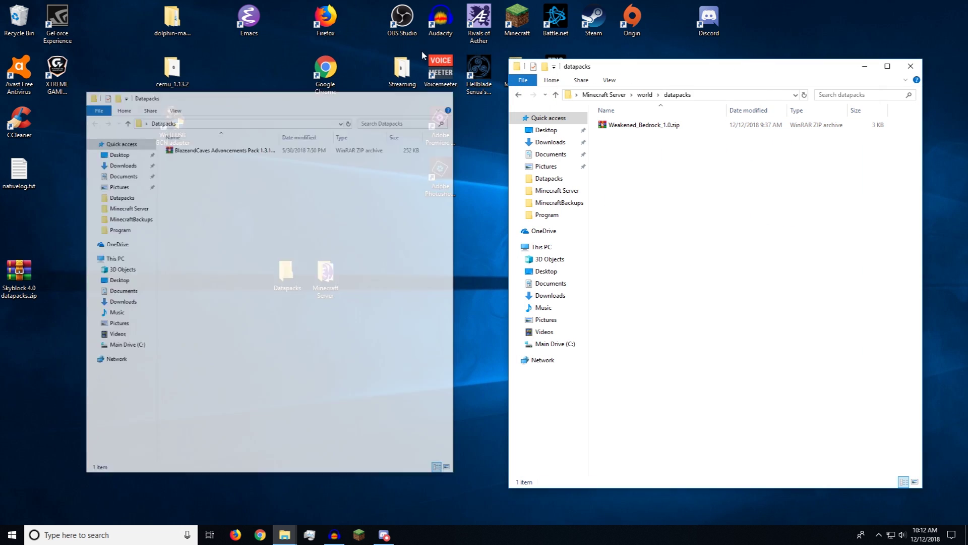
click(462, 43)
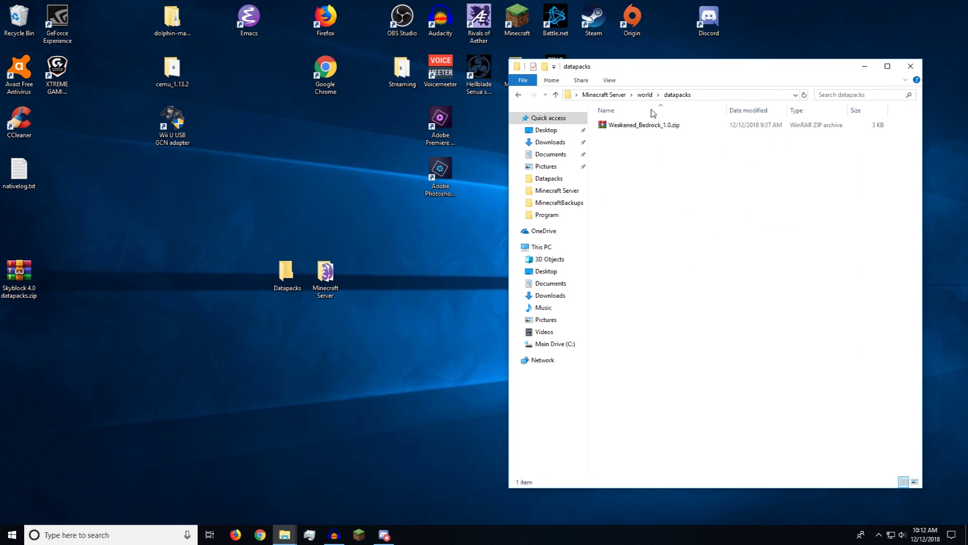
Return to the Minecraft Server folder and launch minecraft_server.1.13.2.jar.
click(607, 96)
double_click(643, 178)
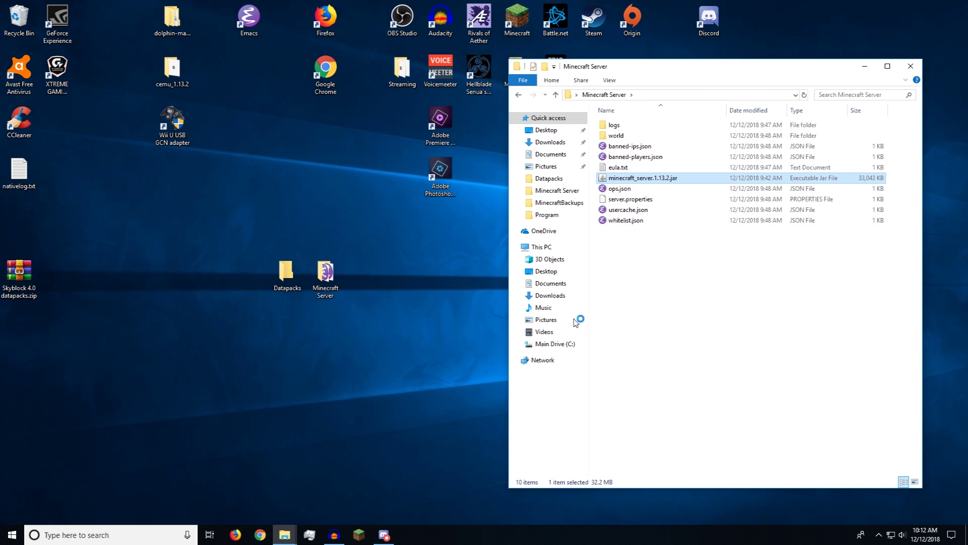
click(662, 311)
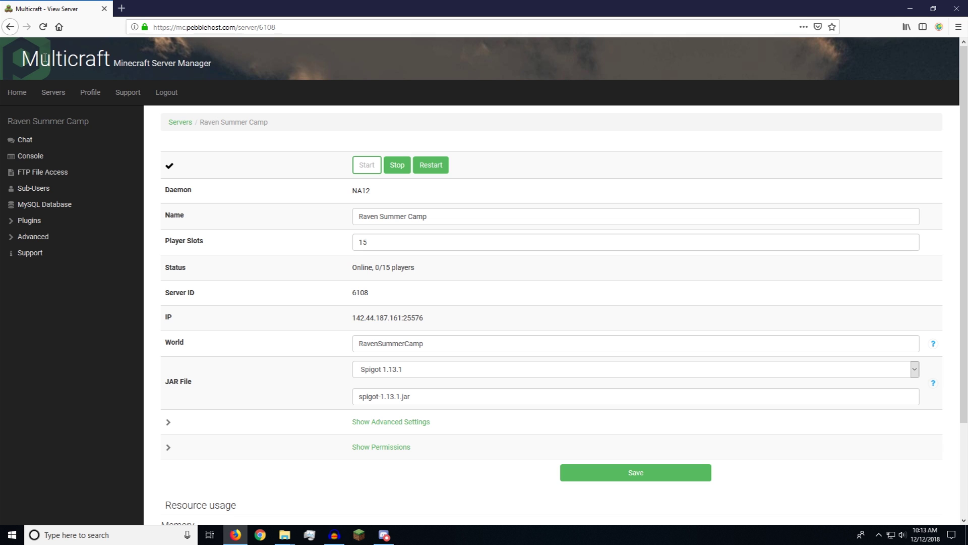
In Multicraft, open the hosted server's FTP file access and log in with the account password.
drag(28, 56, 232, 59)
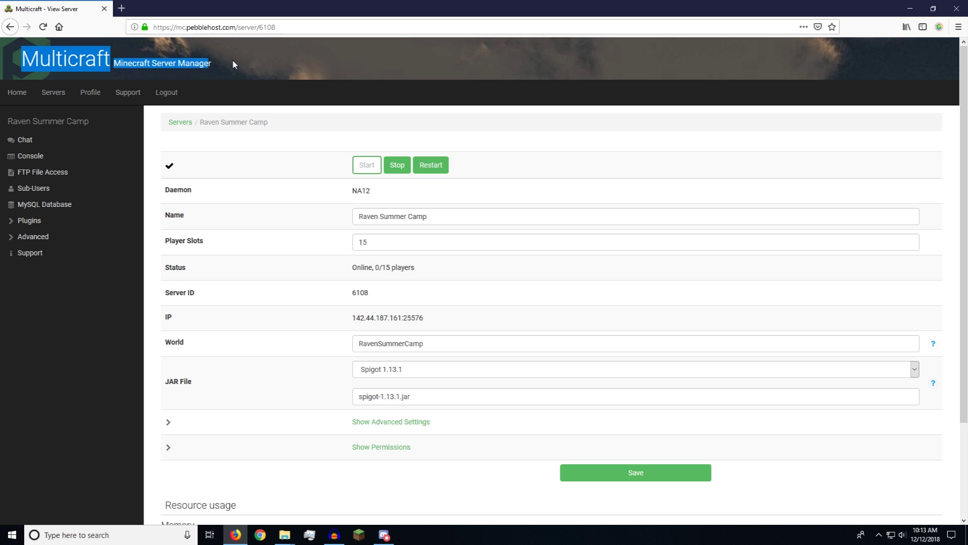
click(191, 64)
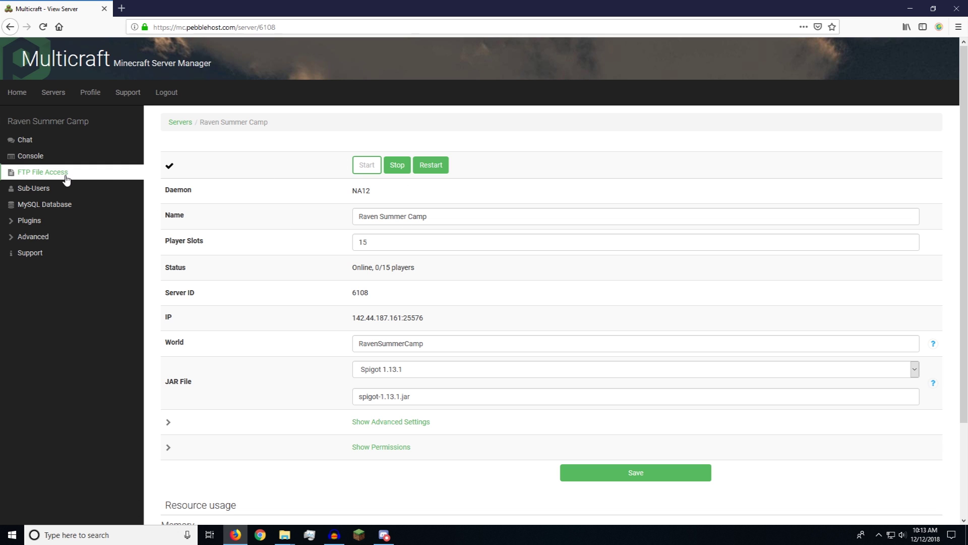
click(34, 175)
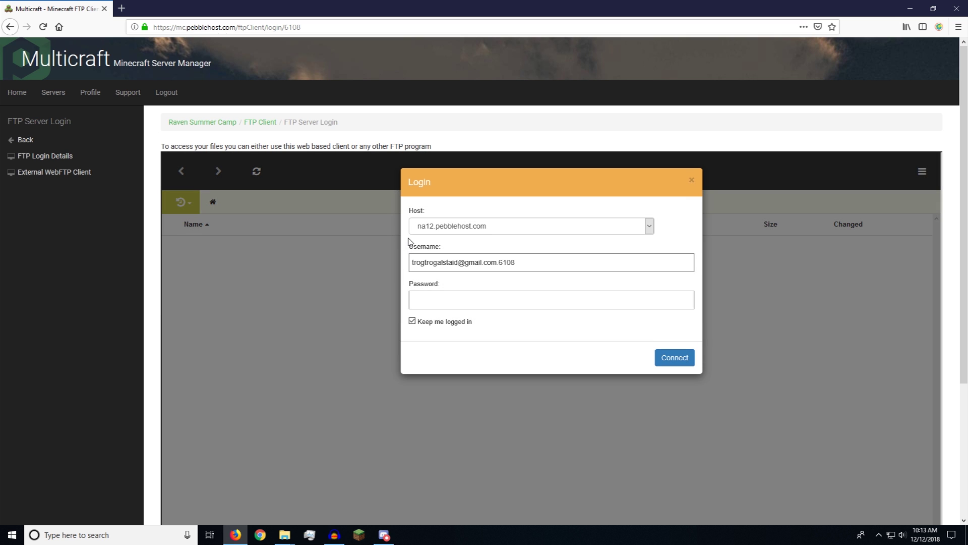
click(515, 302)
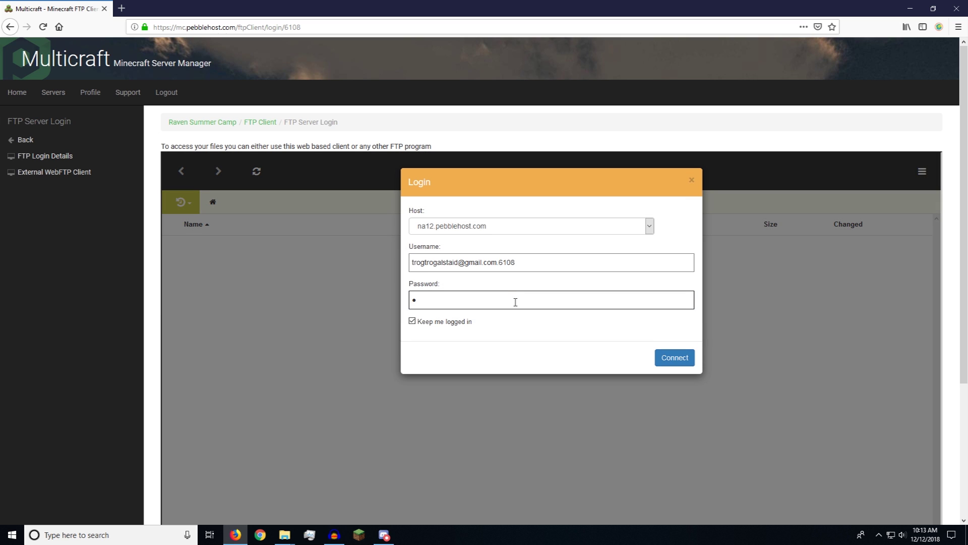
key(Return)
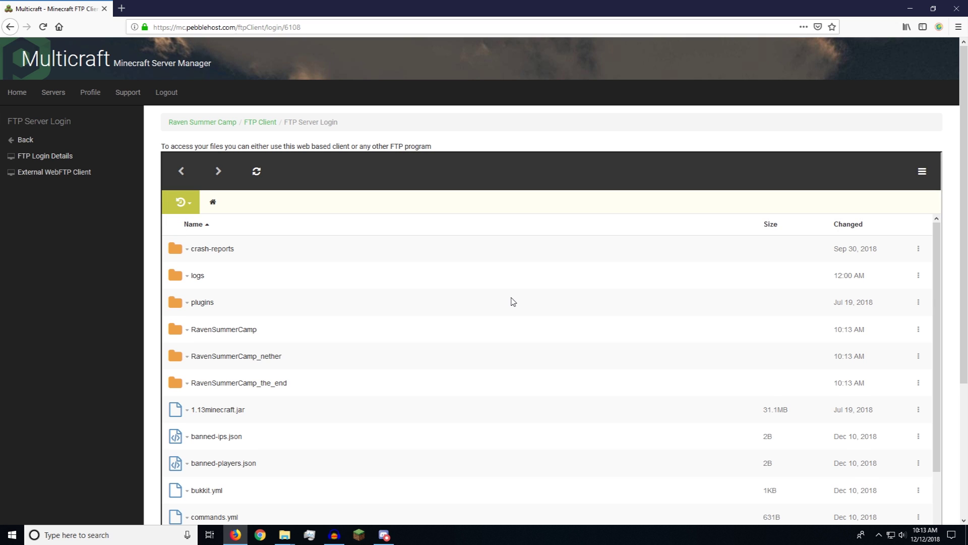
Open the RavenSummerCamp world folder on the hosted server and go into its datapacks folder.
scroll(512, 301, down, 2)
scroll(482, 323, up, 2)
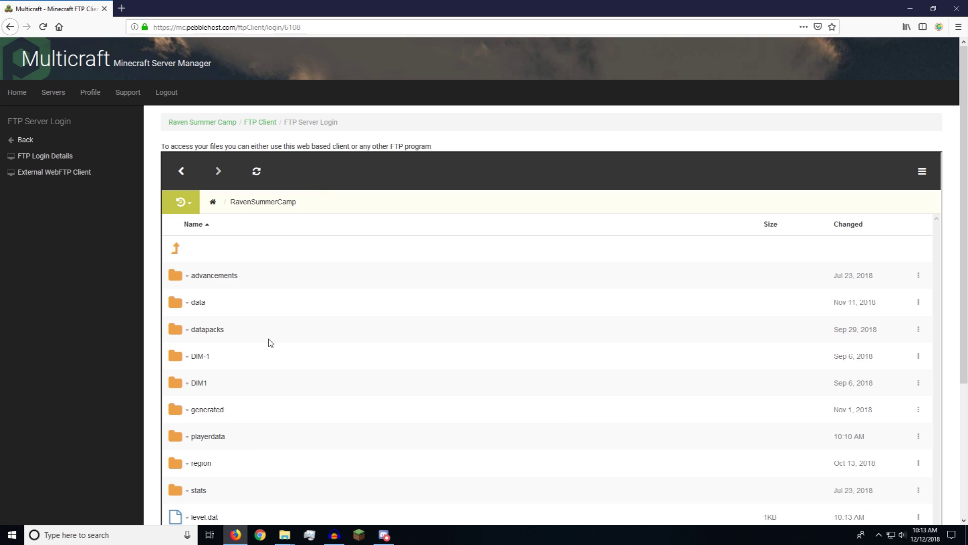
scroll(247, 338, down, 2)
click(207, 279)
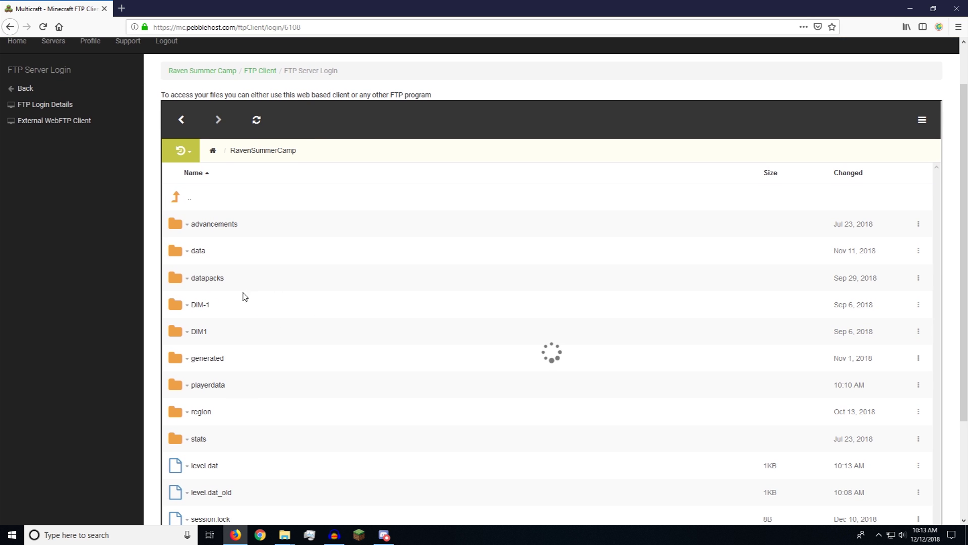
scroll(284, 309, down, 3)
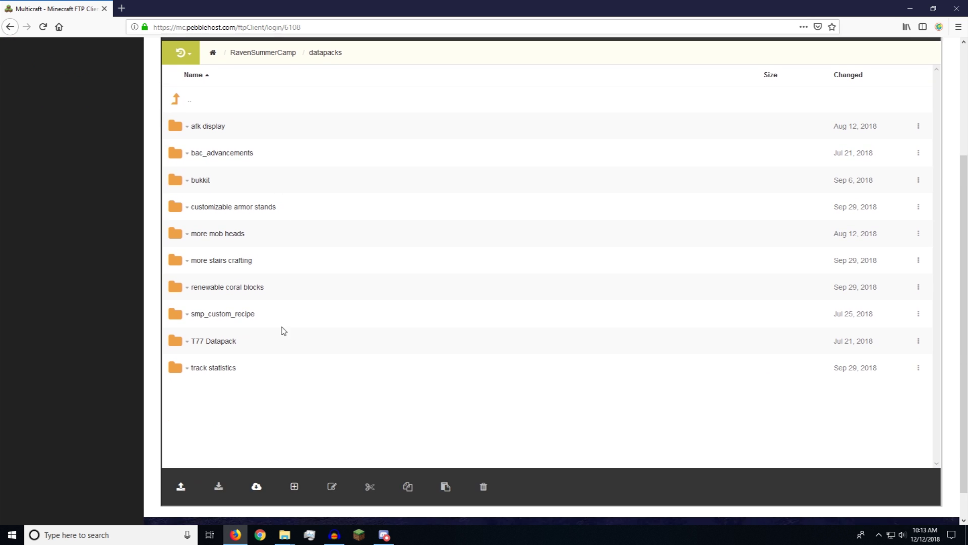
Place the desktop Datapacks window beside the FTP file list, select the BlazeandCaves Advancements Pack archive, and put the window away again.
mouse_move(284, 535)
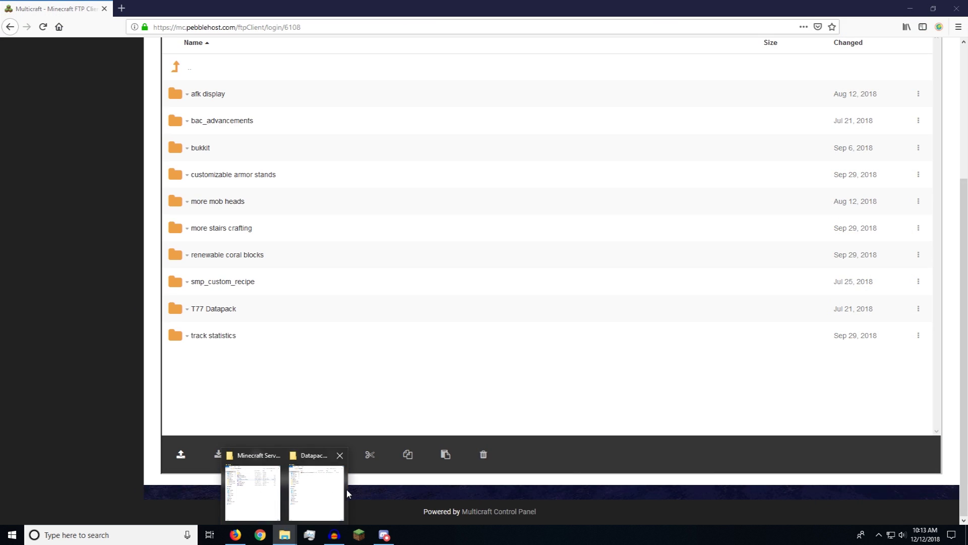
click(333, 492)
drag(272, 51, 796, 61)
click(721, 113)
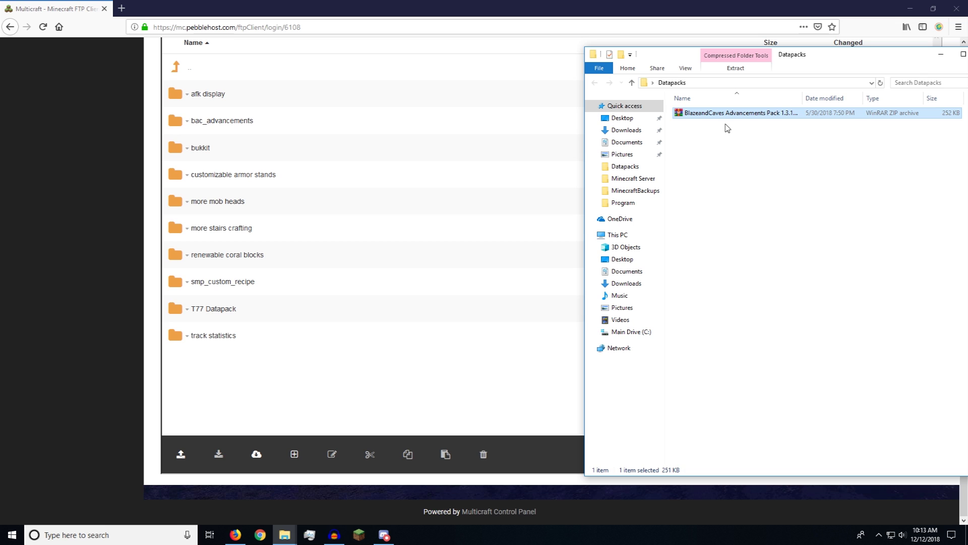
drag(715, 123, 782, 250)
drag(853, 64, 494, 69)
click(624, 61)
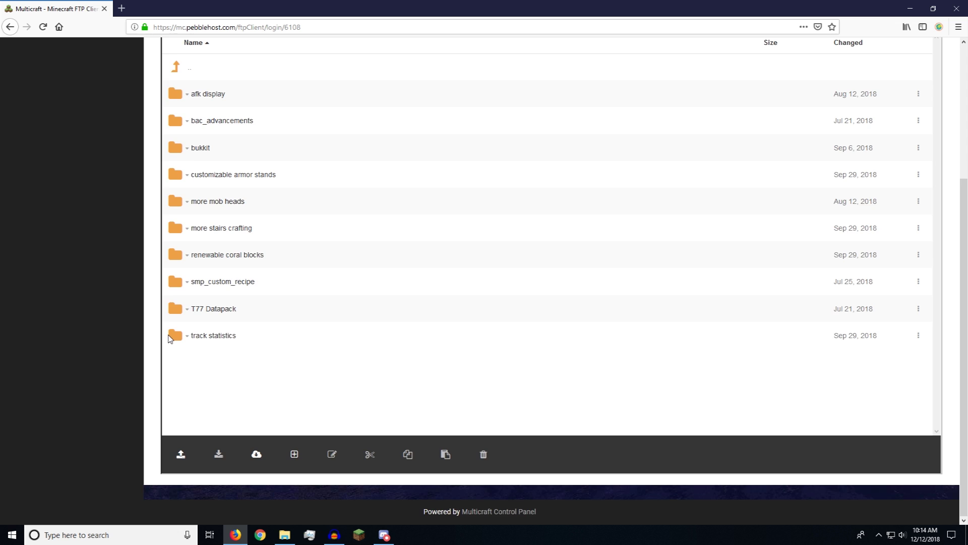
Leave the hosted server's FTP file browser through the Multicraft page's back link.
scroll(166, 328, up, 5)
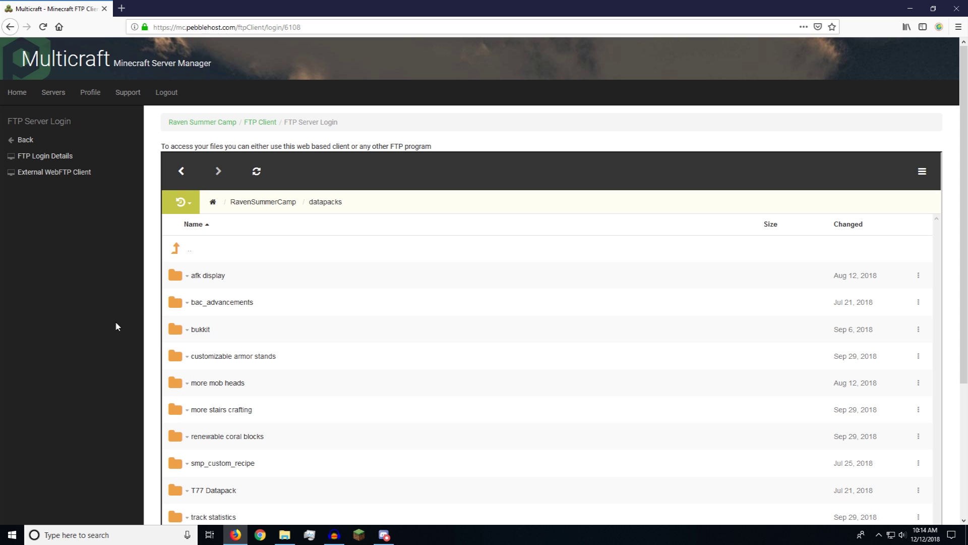
click(35, 140)
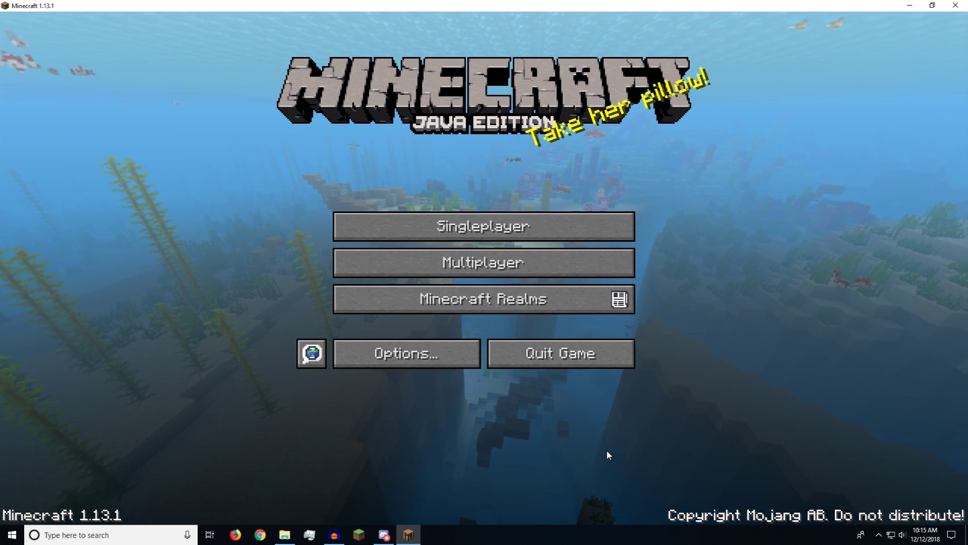
In Minecraft, open the configuration of the listed realm under Minecraft Realms and view its world backups.
click(572, 302)
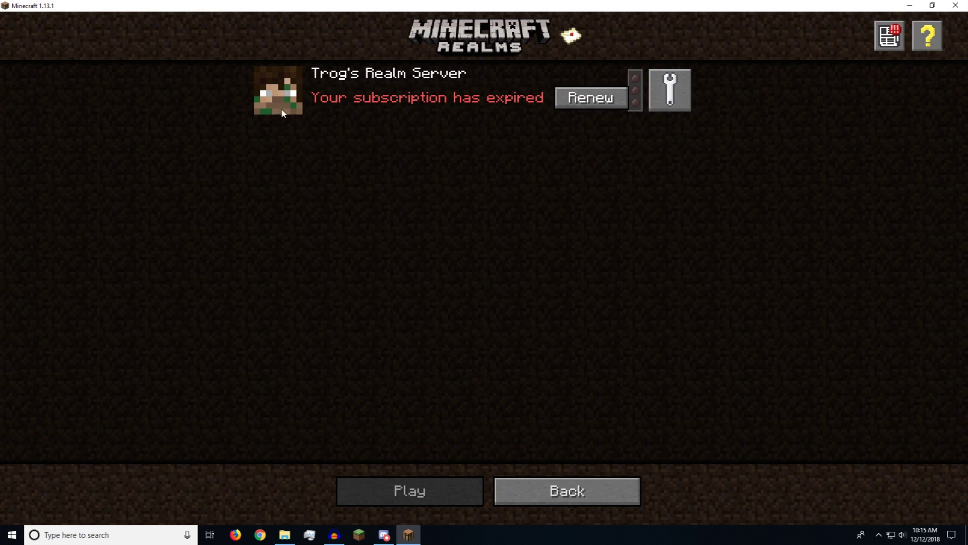
click(670, 88)
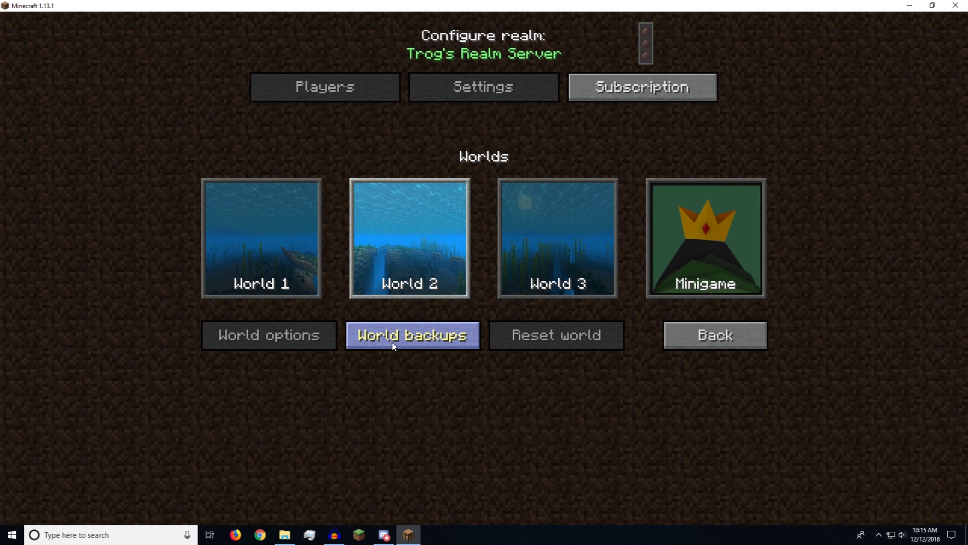
click(403, 335)
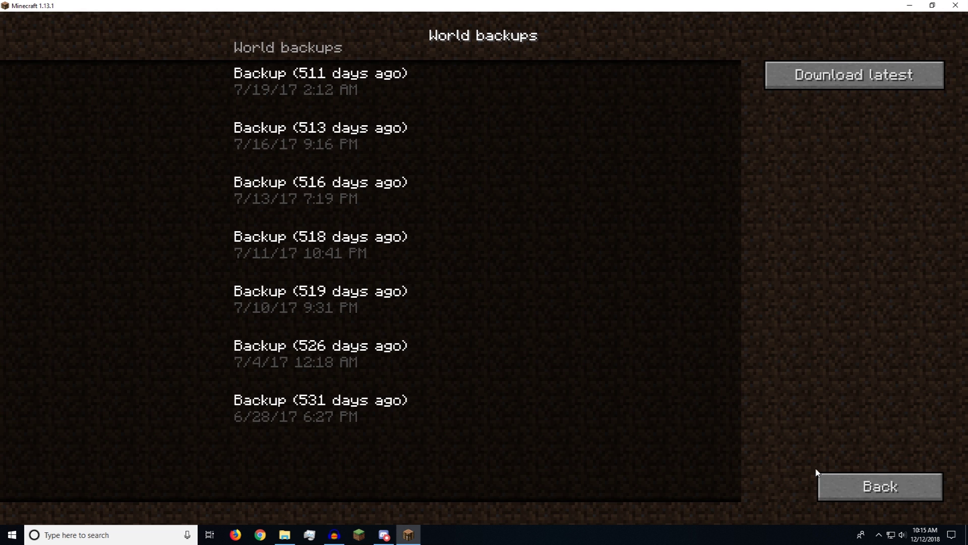
click(849, 486)
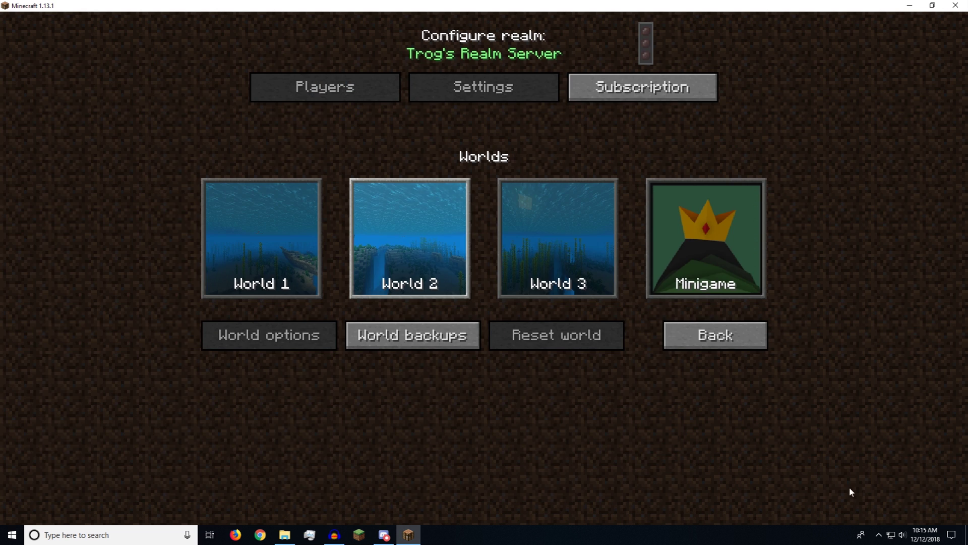
click(422, 347)
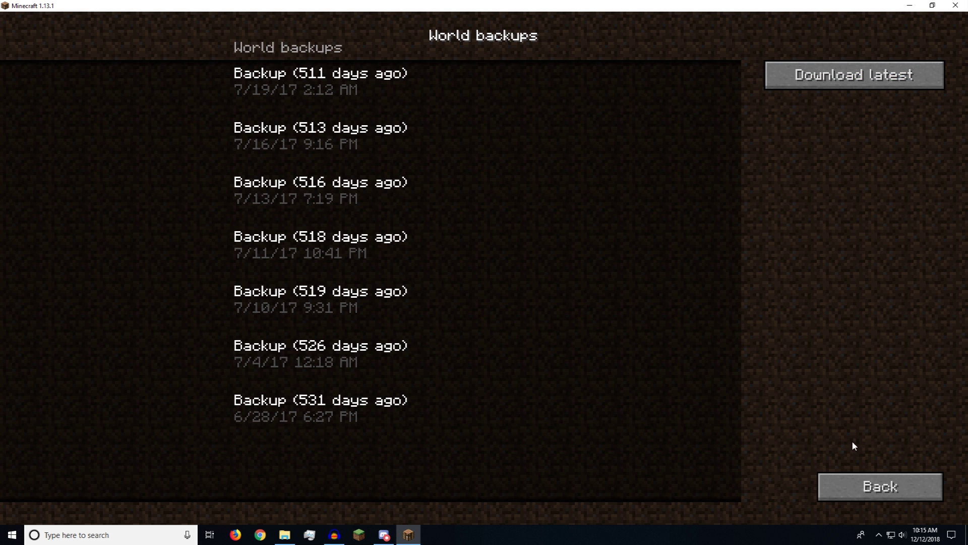
Leave the world backups and realm configuration and return to the Minecraft title screen.
click(873, 486)
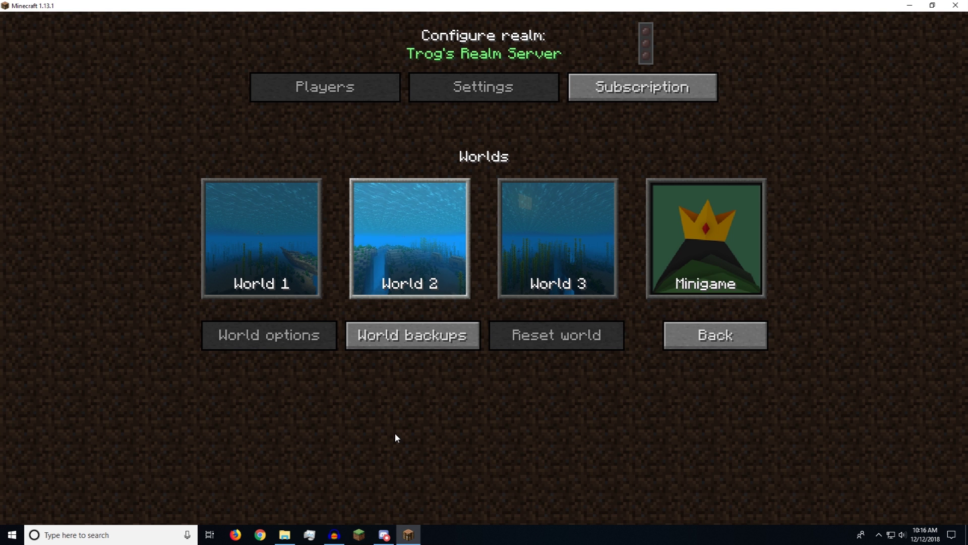
click(741, 338)
click(566, 495)
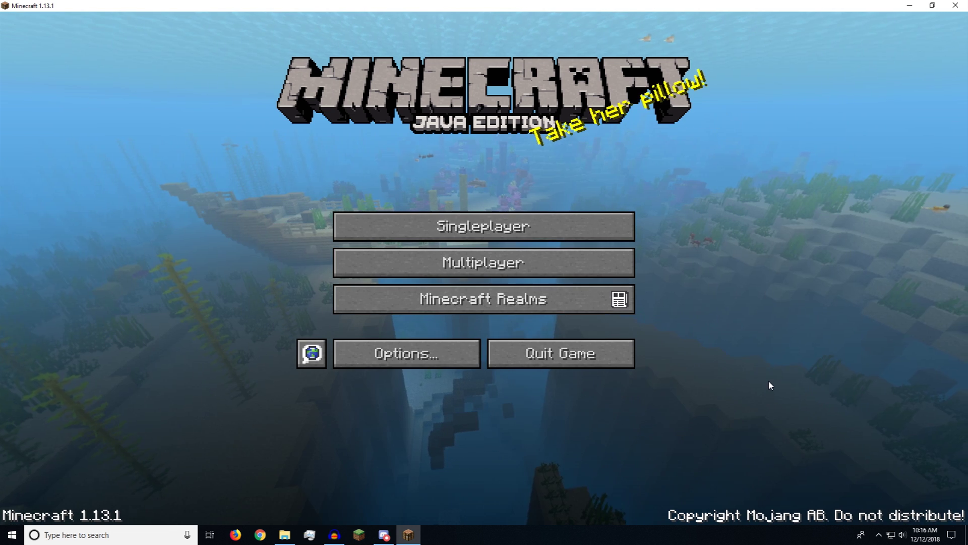